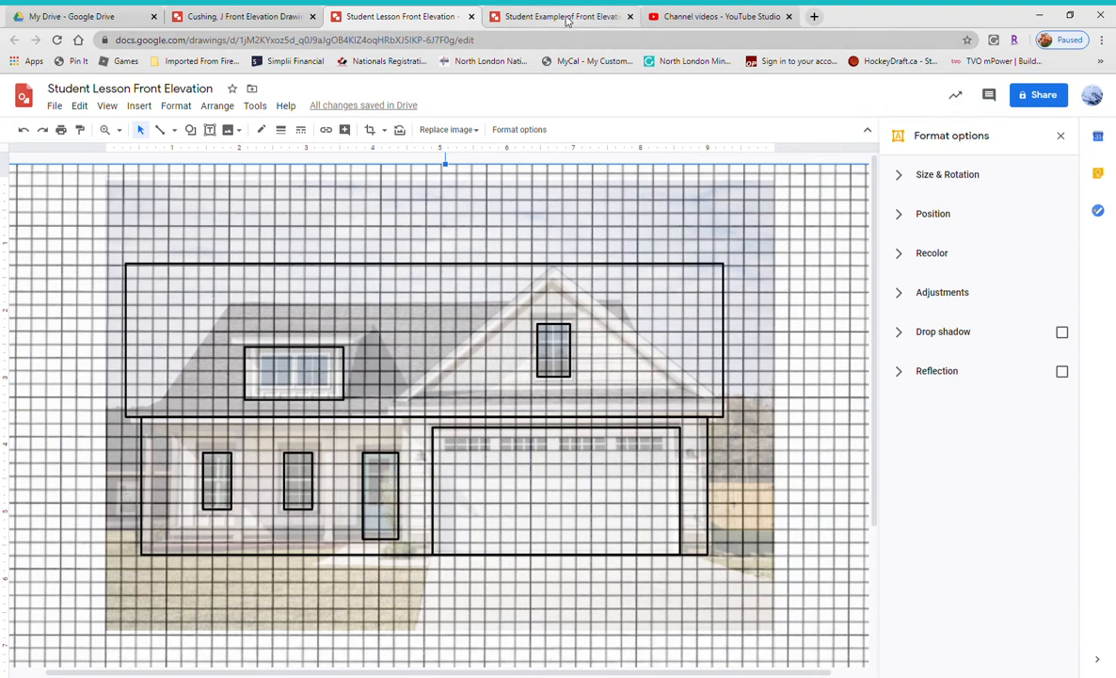
# Step: Switch to the Student Example of Front Elevation drawing and stretch the ground-floor wall rectangle down to the base of the garage
pyautogui.click(567, 21)
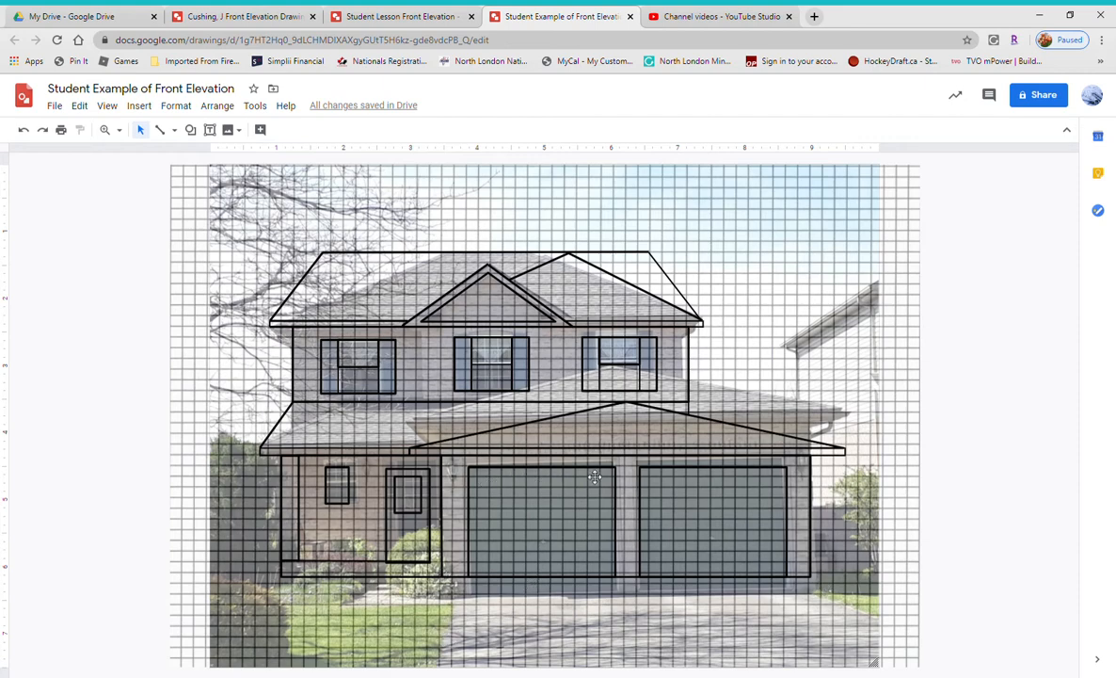
pyautogui.click(426, 582)
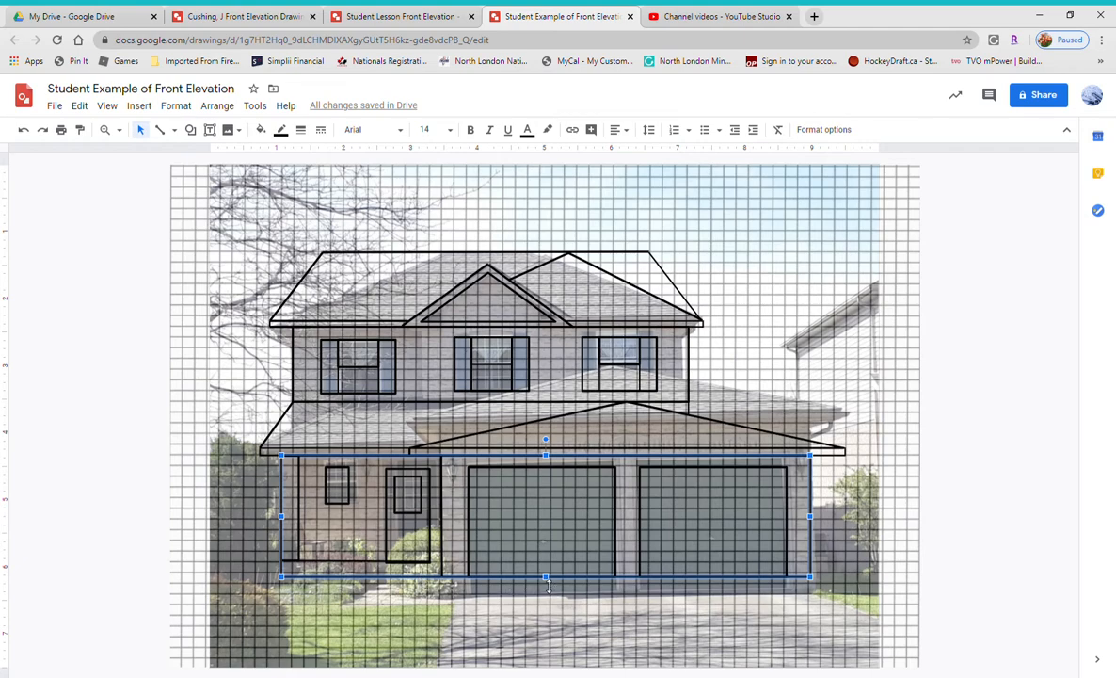
pyautogui.moveTo(548, 585); pyautogui.dragTo(548, 602)
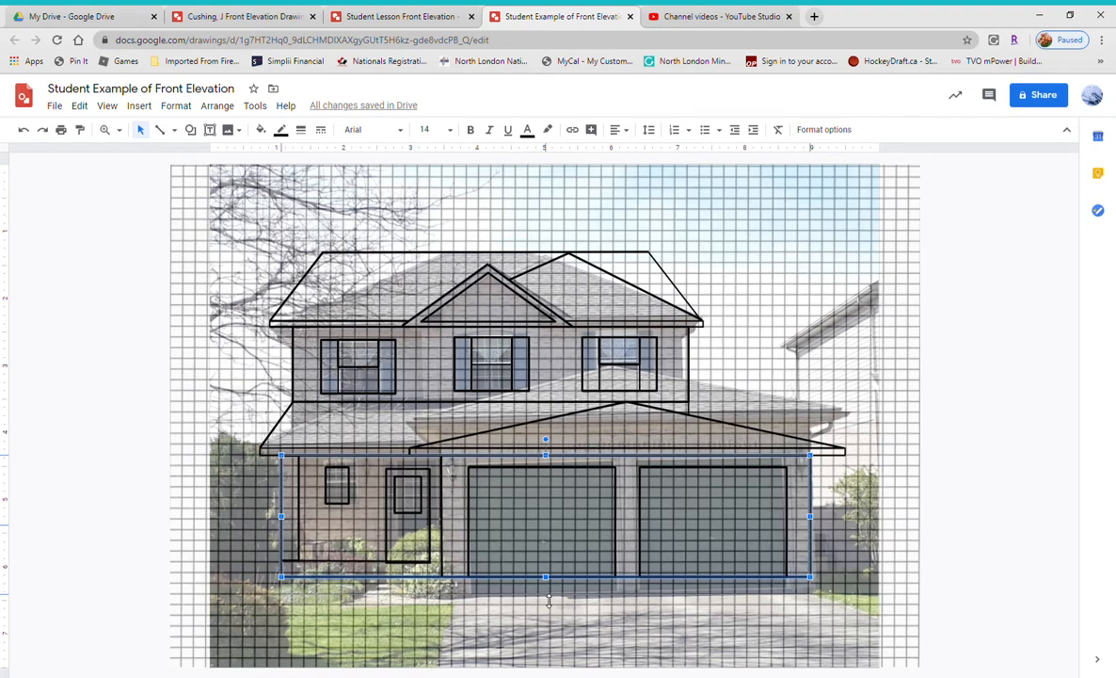
pyautogui.moveTo(549, 600); pyautogui.dragTo(550, 601)
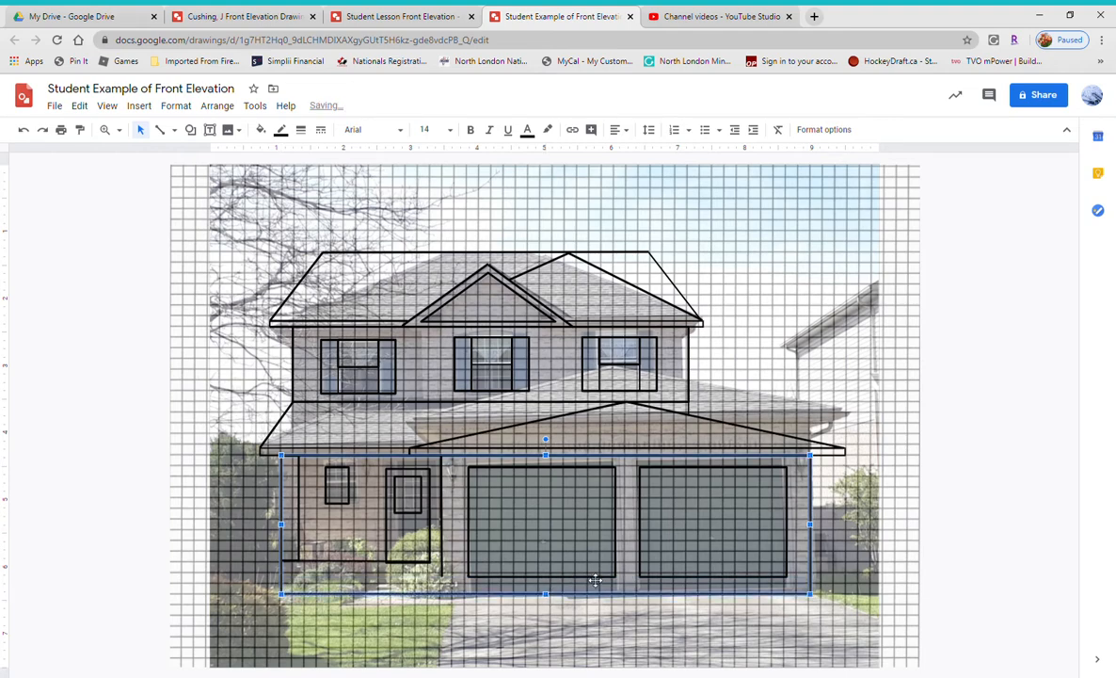
# Step: Extend both garage door rectangles down to the bottom edge of the ground-floor wall
pyautogui.click(545, 576)
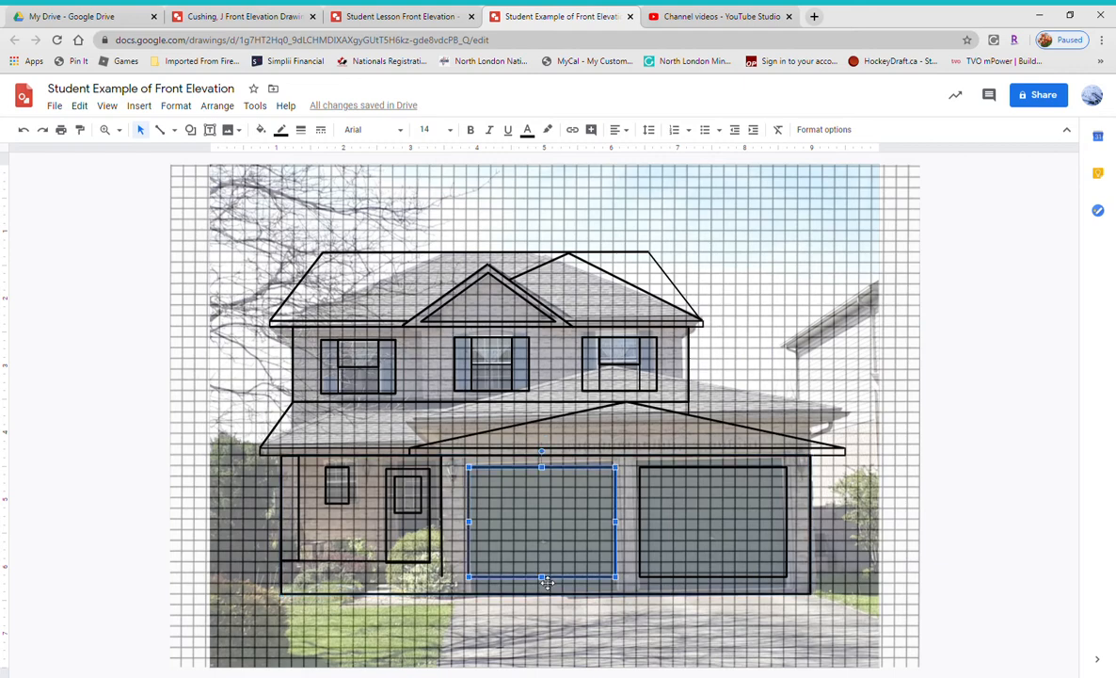
pyautogui.moveTo(546, 585); pyautogui.dragTo(547, 595)
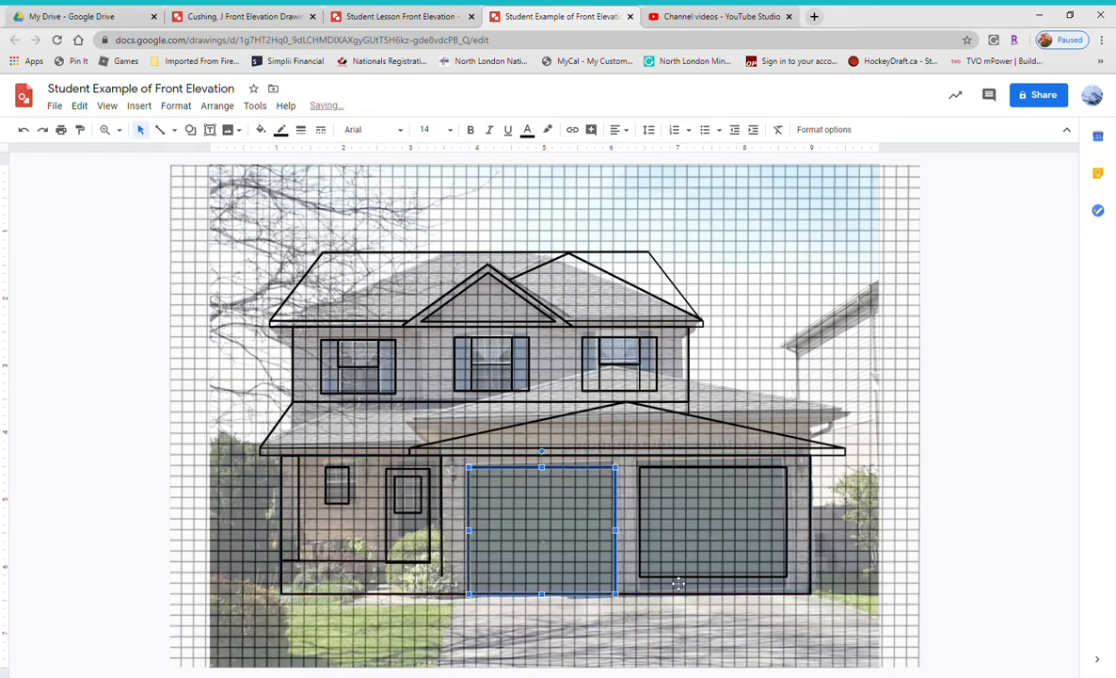
pyautogui.click(653, 542)
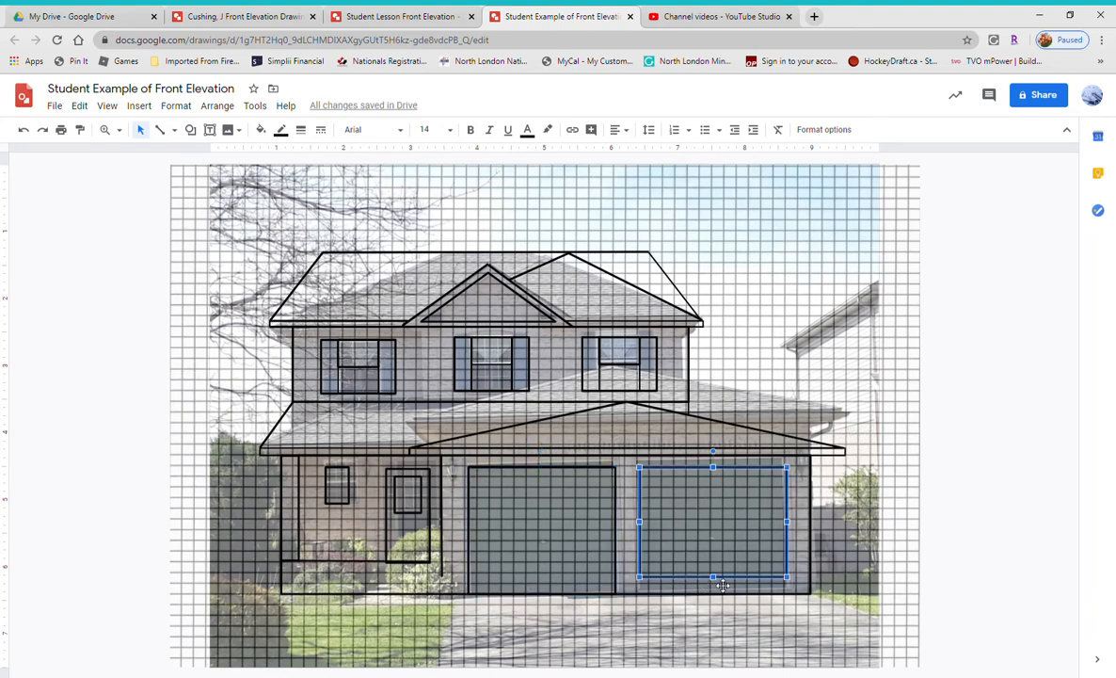
pyautogui.moveTo(713, 577); pyautogui.dragTo(718, 594)
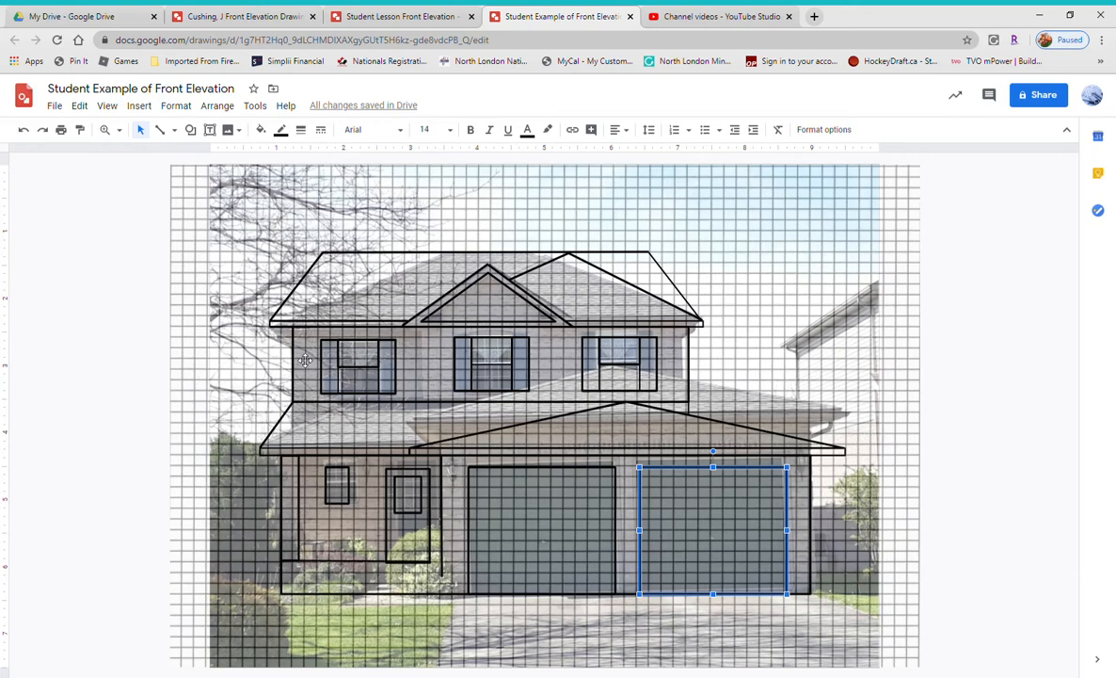
# Step: Move the narrow porch column rectangle right so it lines up with the column in the photo, keeping its top at the wall's upper edge
pyautogui.click(290, 504)
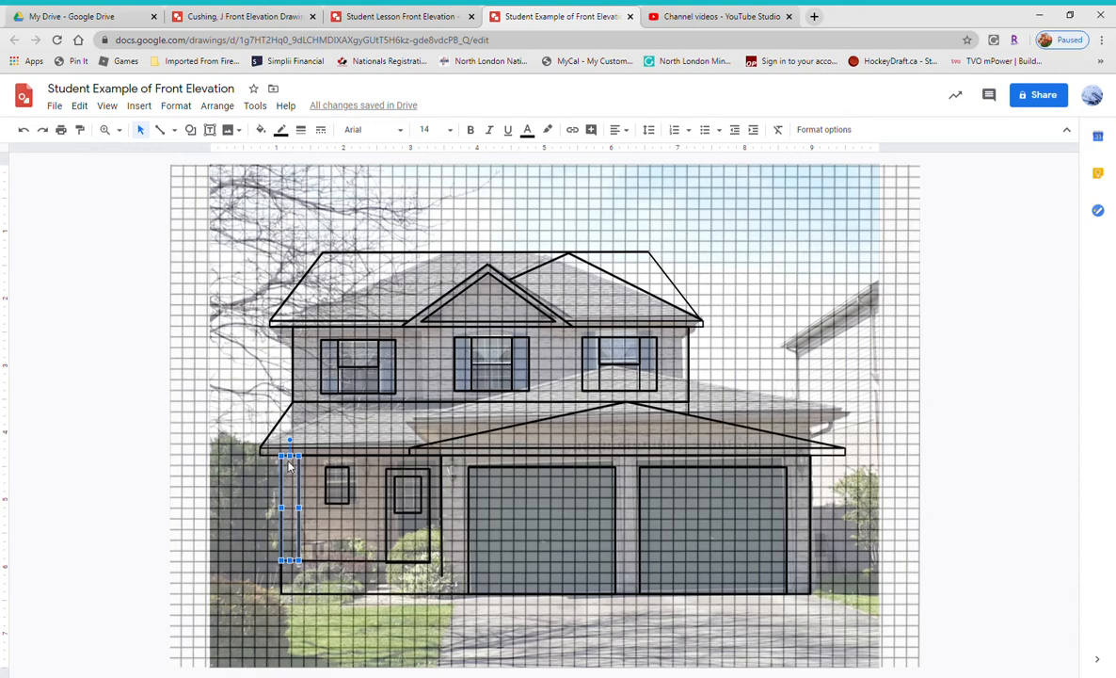
pyautogui.moveTo(296, 465); pyautogui.dragTo(305, 471)
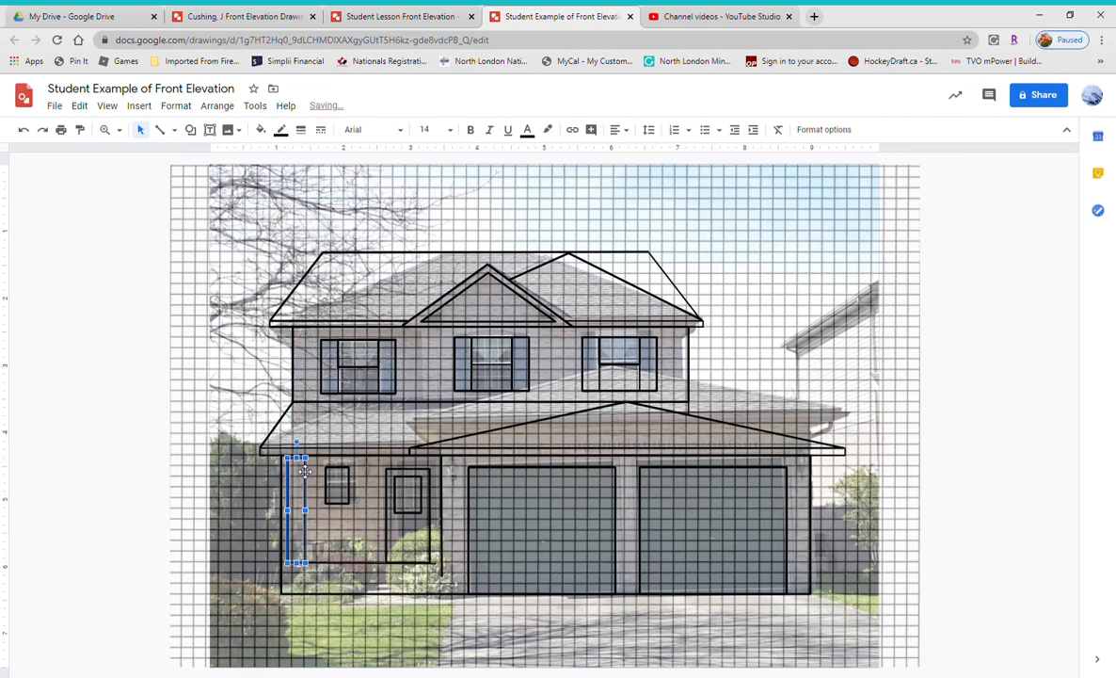
pyautogui.moveTo(305, 472); pyautogui.dragTo(309, 472)
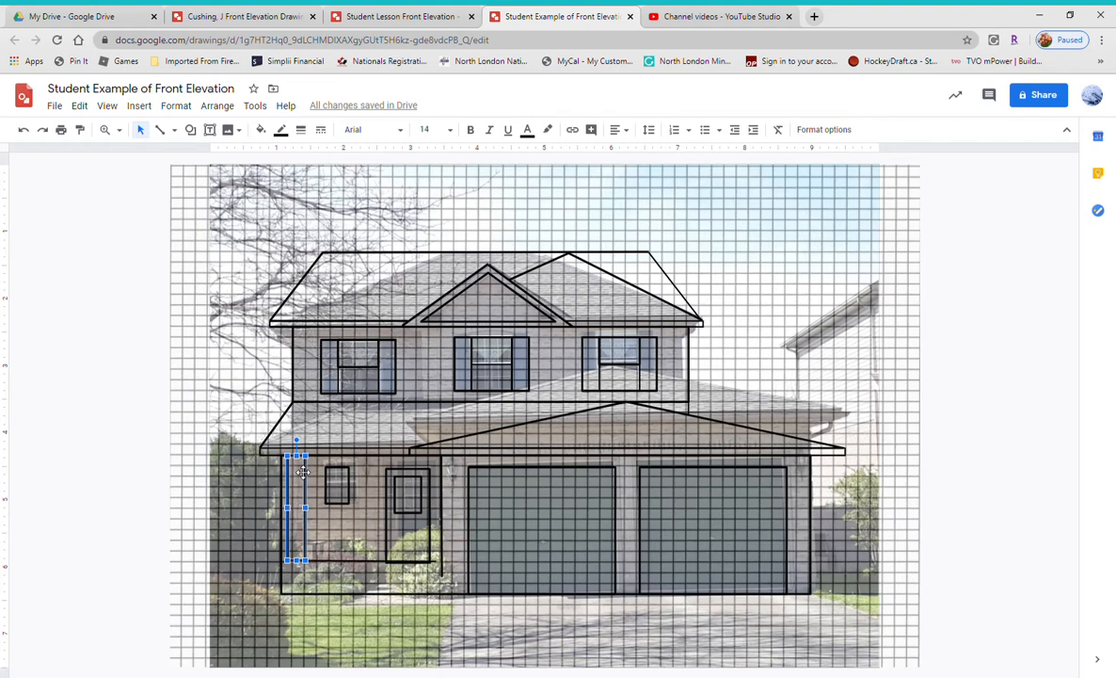
pyautogui.moveTo(298, 465); pyautogui.dragTo(321, 470)
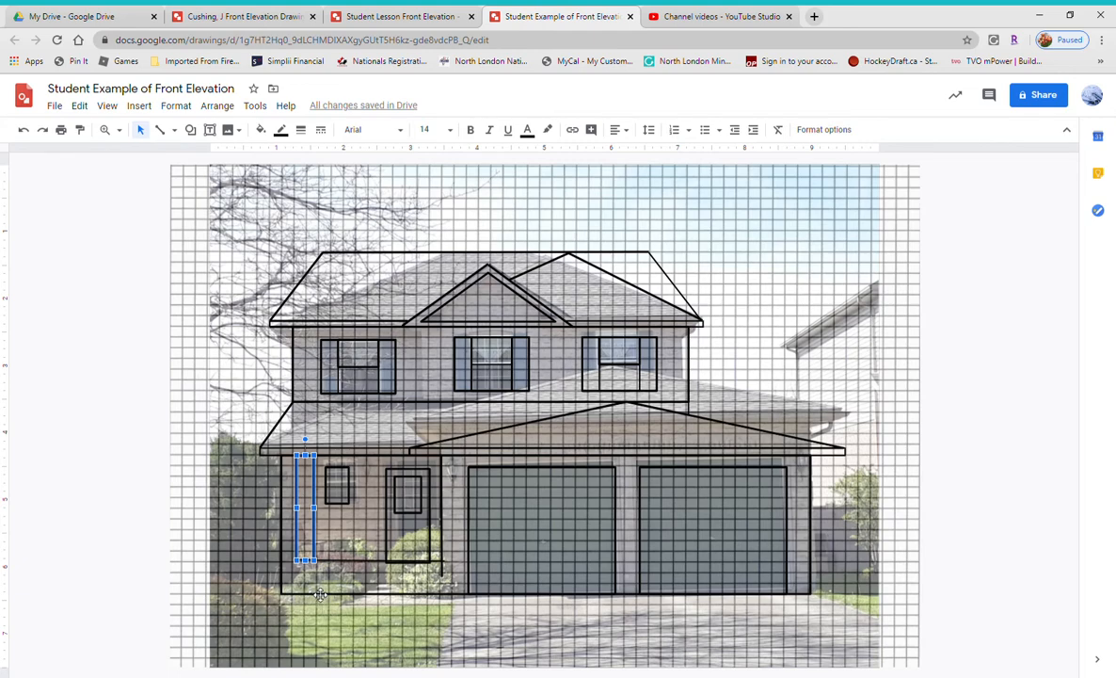
pyautogui.click(292, 552)
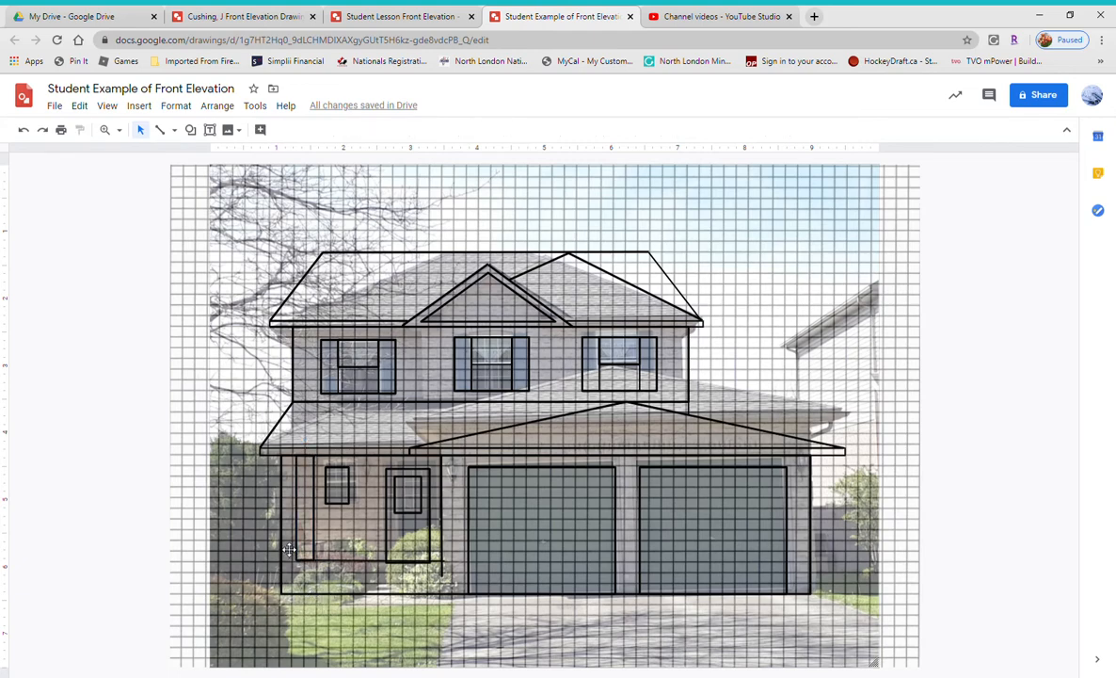
# Step: Pull the ground-floor wall rectangle's left edge in to align with the outer side of the porch column
pyautogui.click(281, 513)
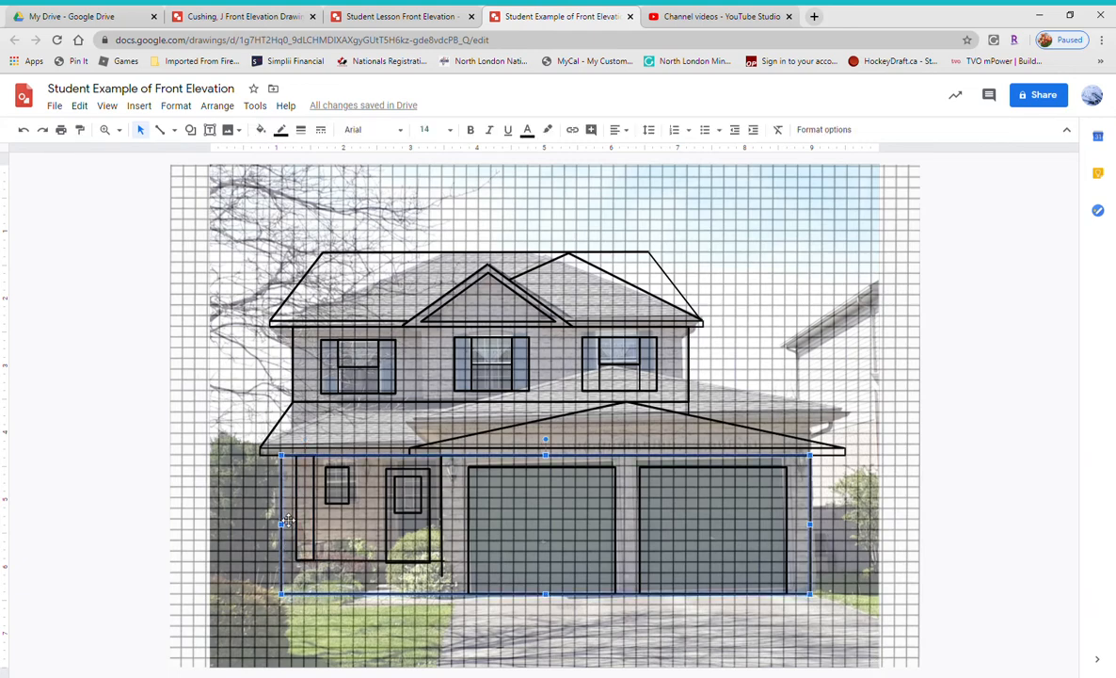
pyautogui.moveTo(282, 524); pyautogui.dragTo(297, 526)
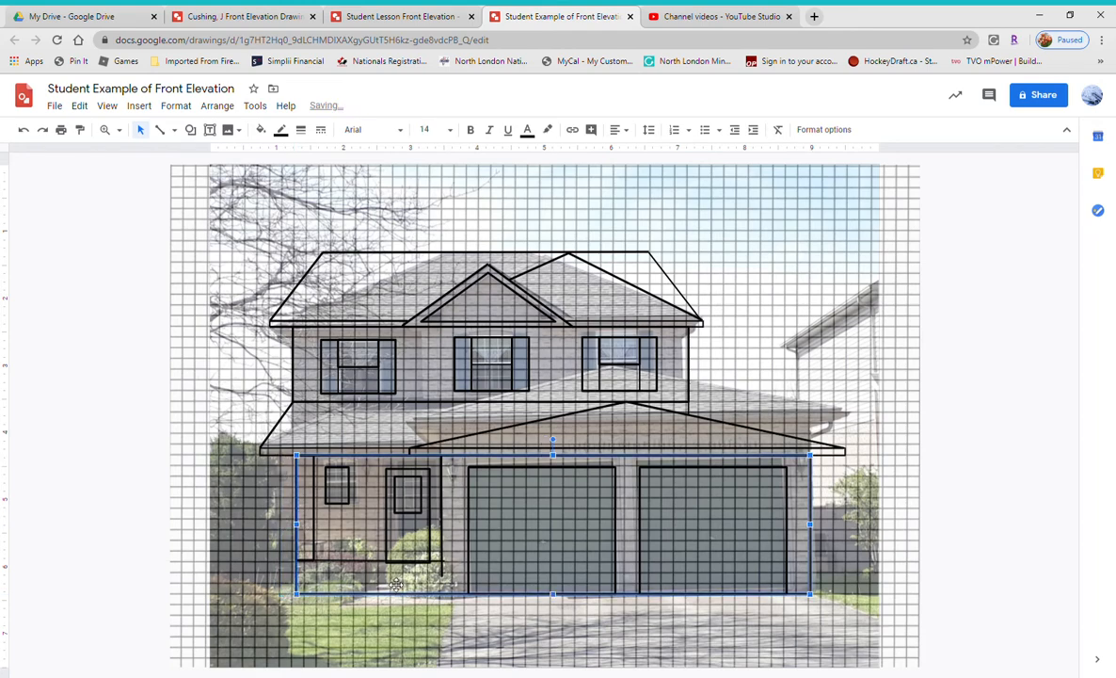
pyautogui.press('Escape')
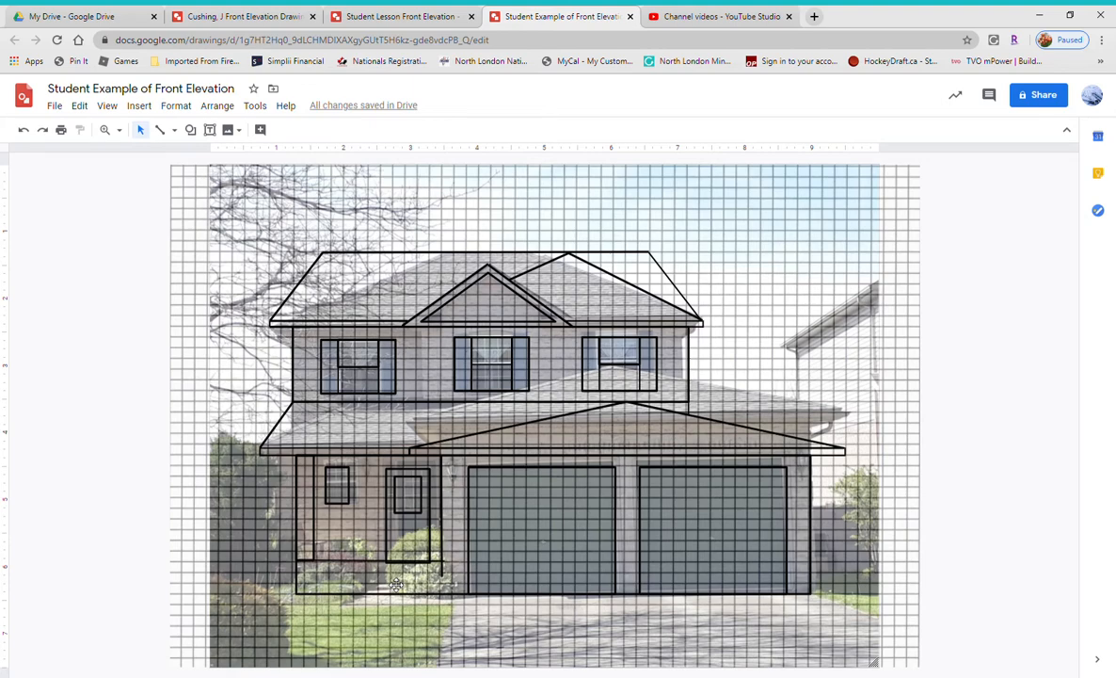
# Step: Enlarge the small window rectangle beside the front door up and to the right to fit the window in the photo
pyautogui.click(355, 489)
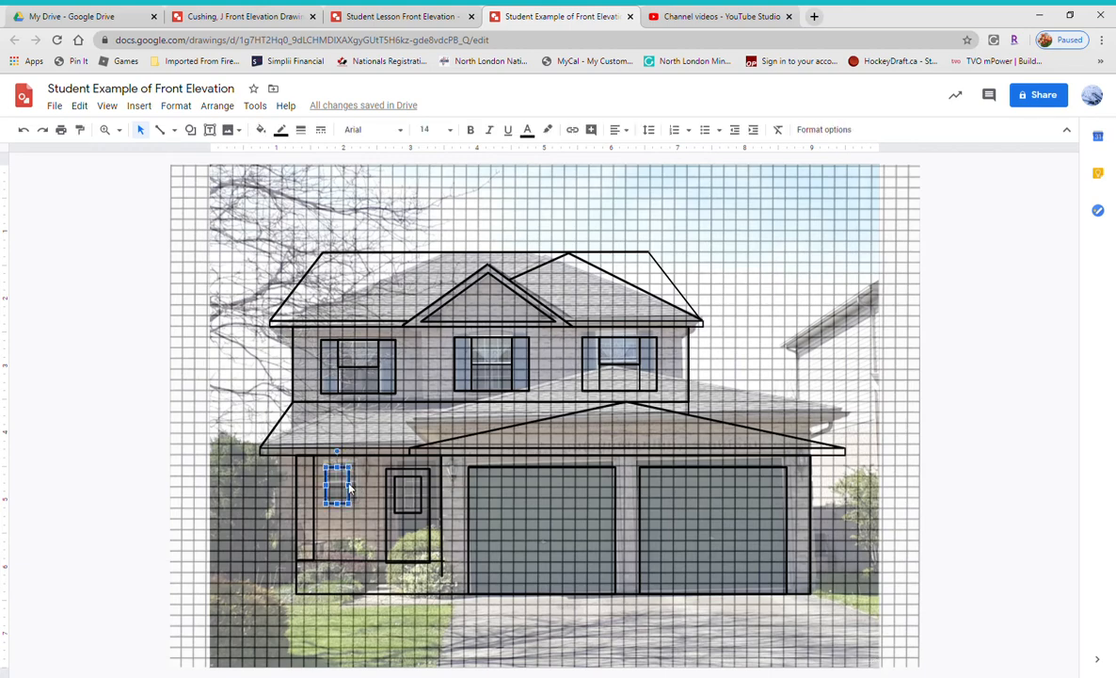
pyautogui.moveTo(355, 471); pyautogui.dragTo(365, 461)
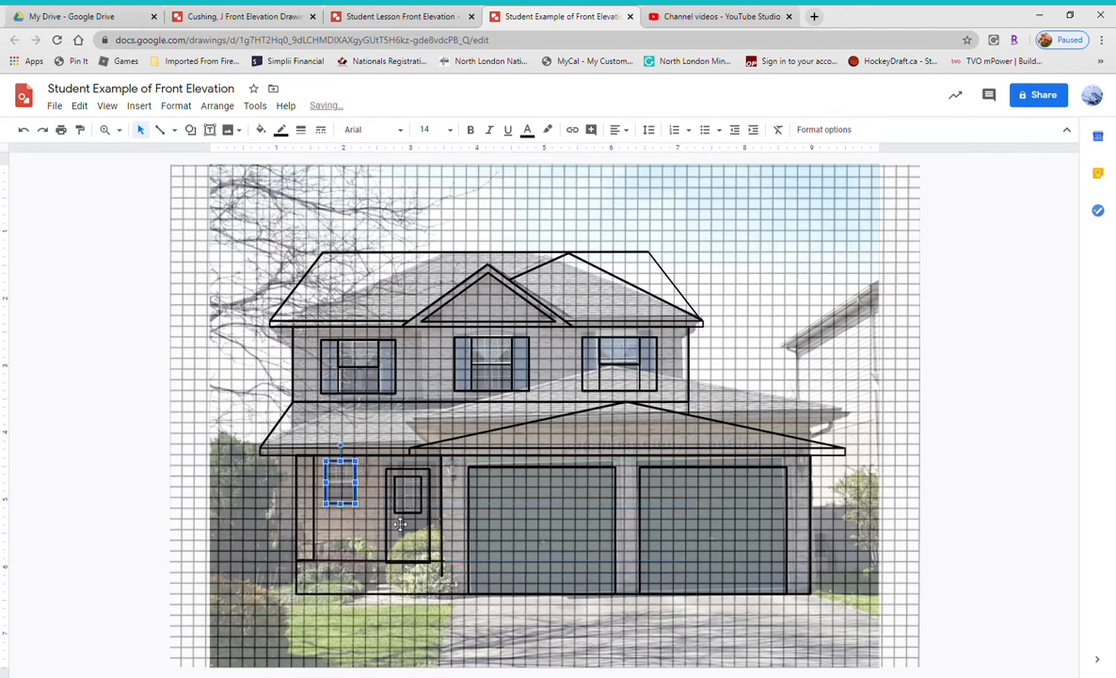
pyautogui.press('Escape')
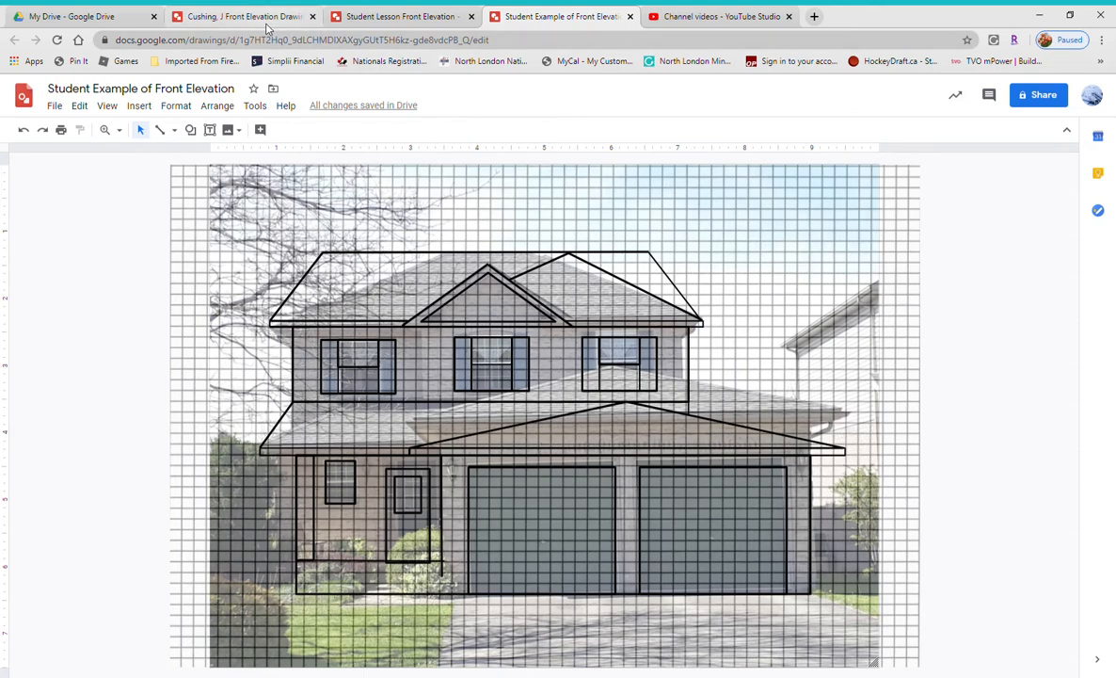
# Step: Switch to the Student Lesson Front Elevation drawing and trace the outer roof gable above the garage as a closed triangle with the Polyline tool
pyautogui.click(381, 16)
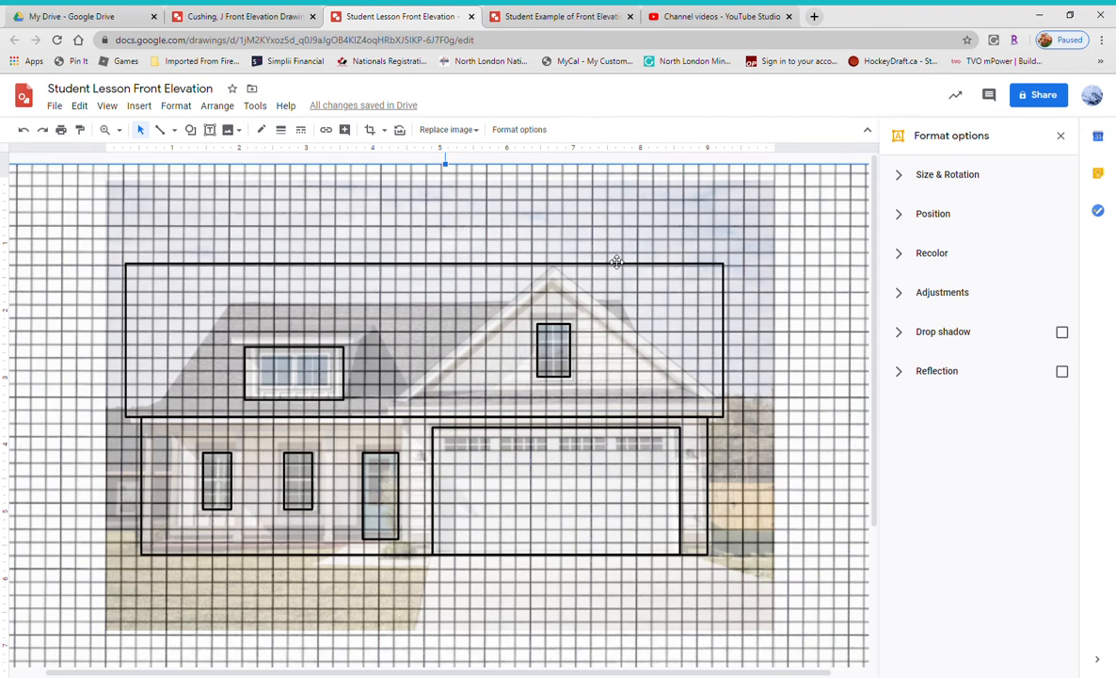
pyautogui.click(175, 131)
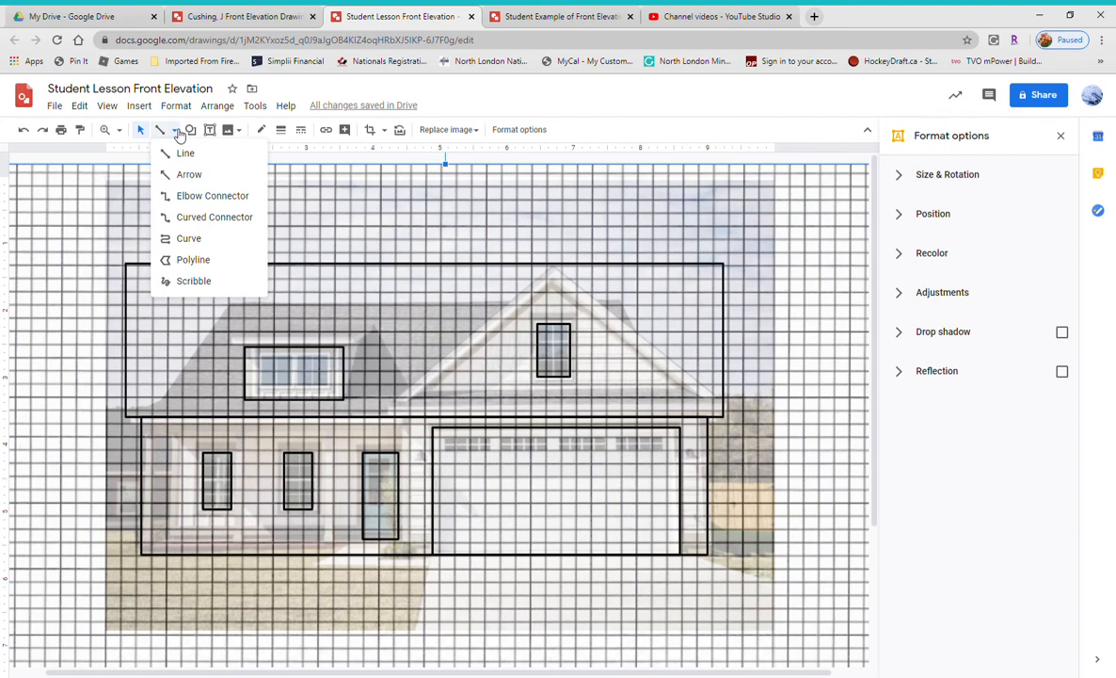
pyautogui.click(174, 260)
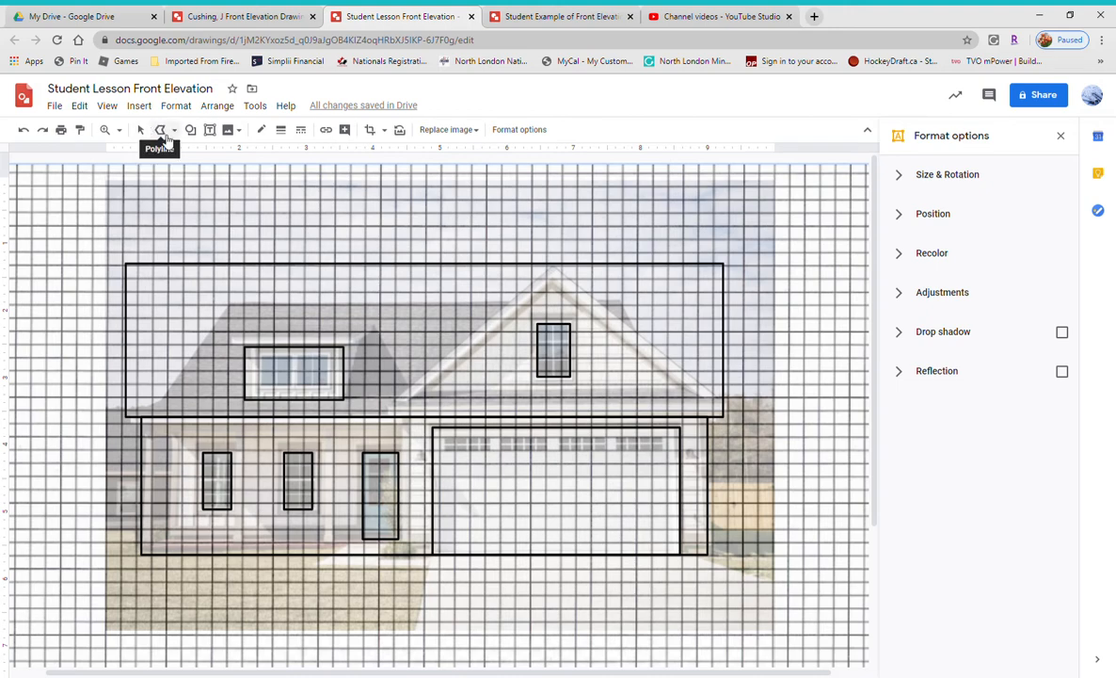
pyautogui.click(163, 134)
pyautogui.click(161, 133)
pyautogui.moveTo(722, 398); pyautogui.dragTo(563, 275)
pyautogui.click(563, 275)
pyautogui.click(404, 410)
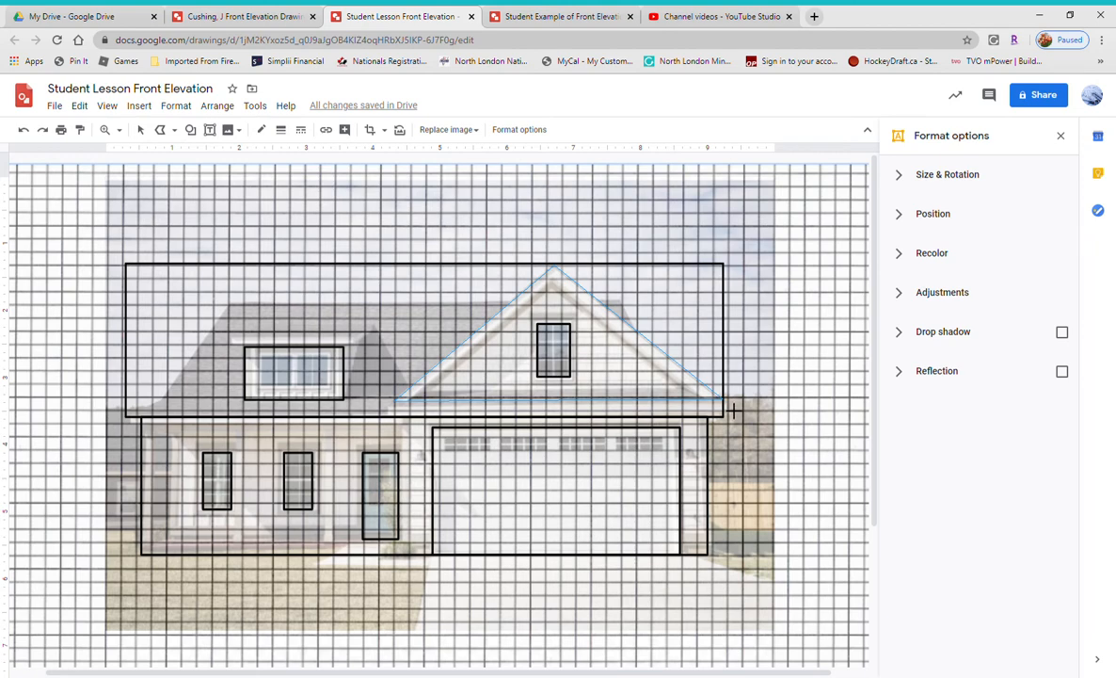
pyautogui.click(733, 411)
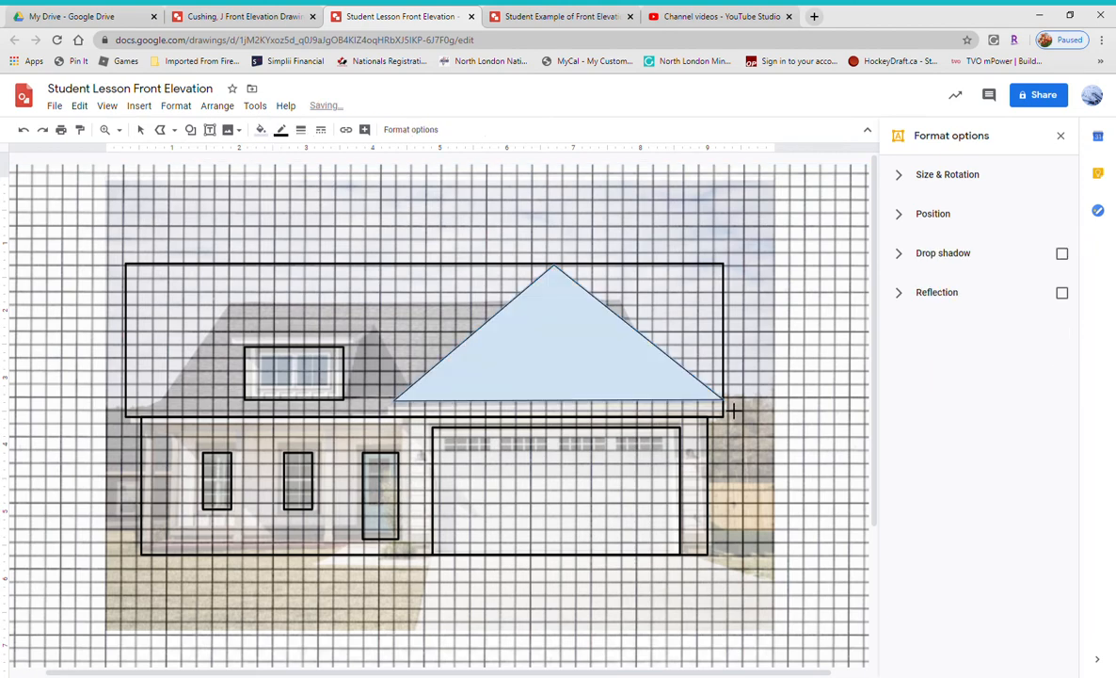
# Step: Make the outer gable triangle's fill transparent and return to the Select tool
pyautogui.click(260, 129)
pyautogui.click(273, 183)
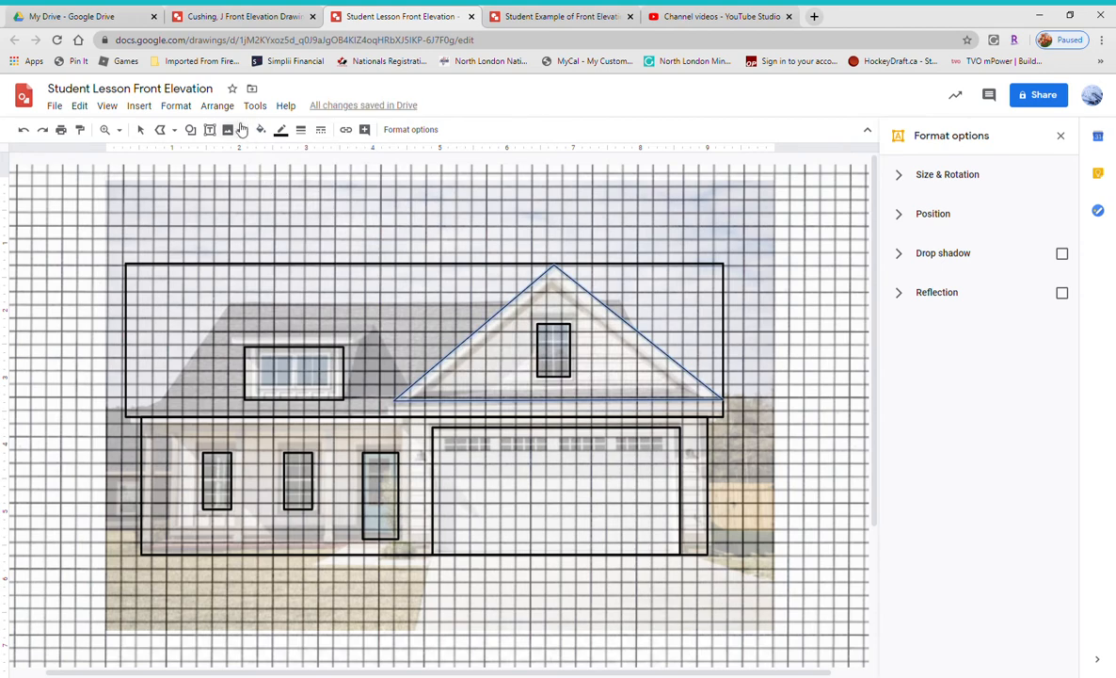
pyautogui.click(141, 130)
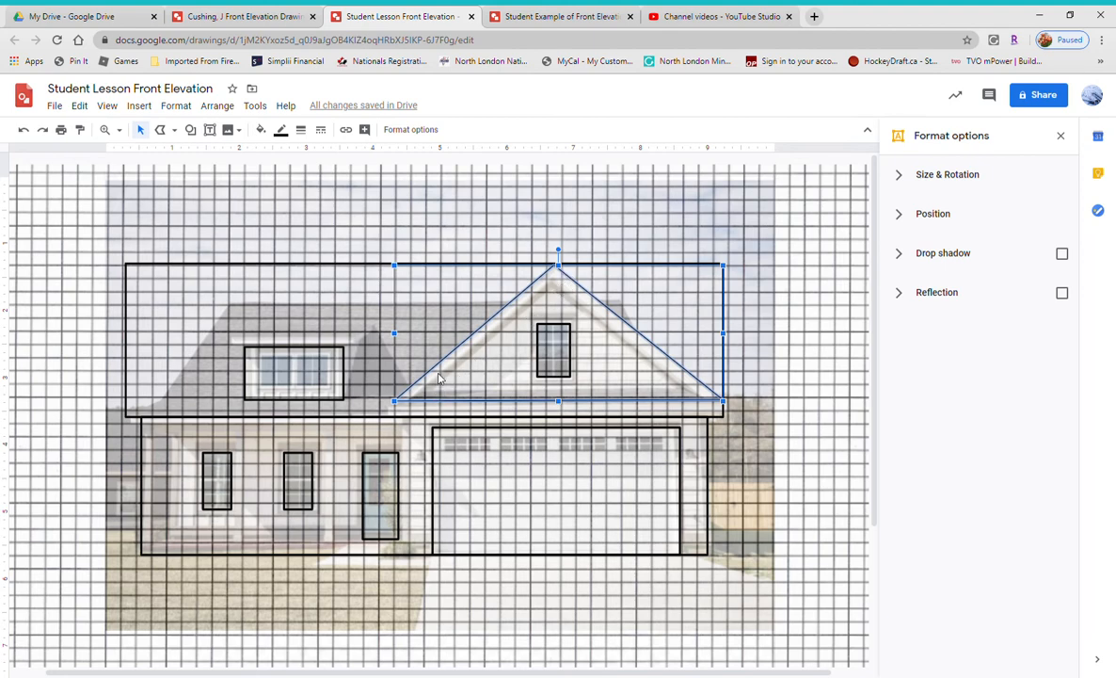
# Step: Trace the inner gable triangle around the upper window as a closed polyline inside the outer roof triangle
pyautogui.click(160, 130)
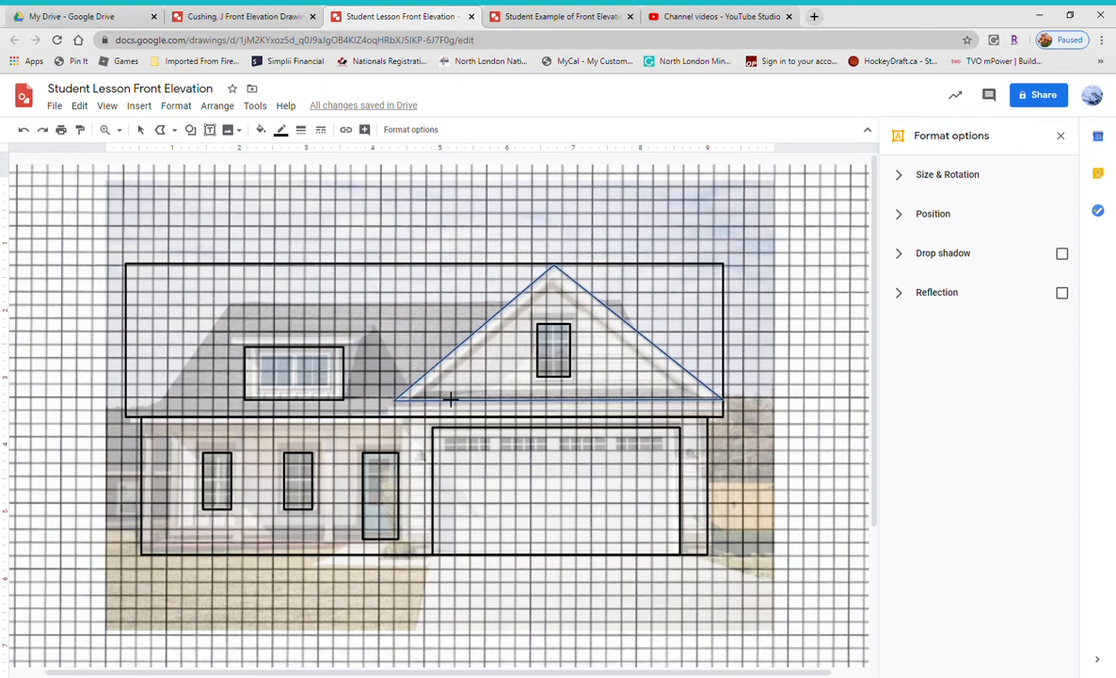
pyautogui.moveTo(437, 389); pyautogui.dragTo(567, 298)
pyautogui.click(557, 288)
pyautogui.click(685, 390)
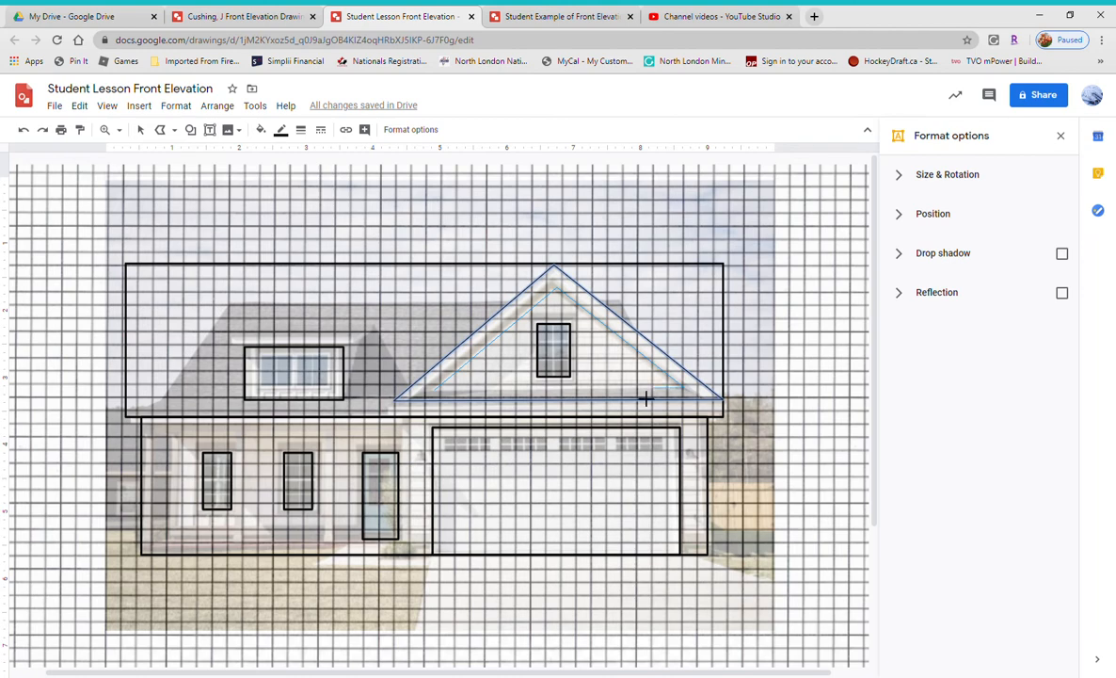
pyautogui.click(445, 399)
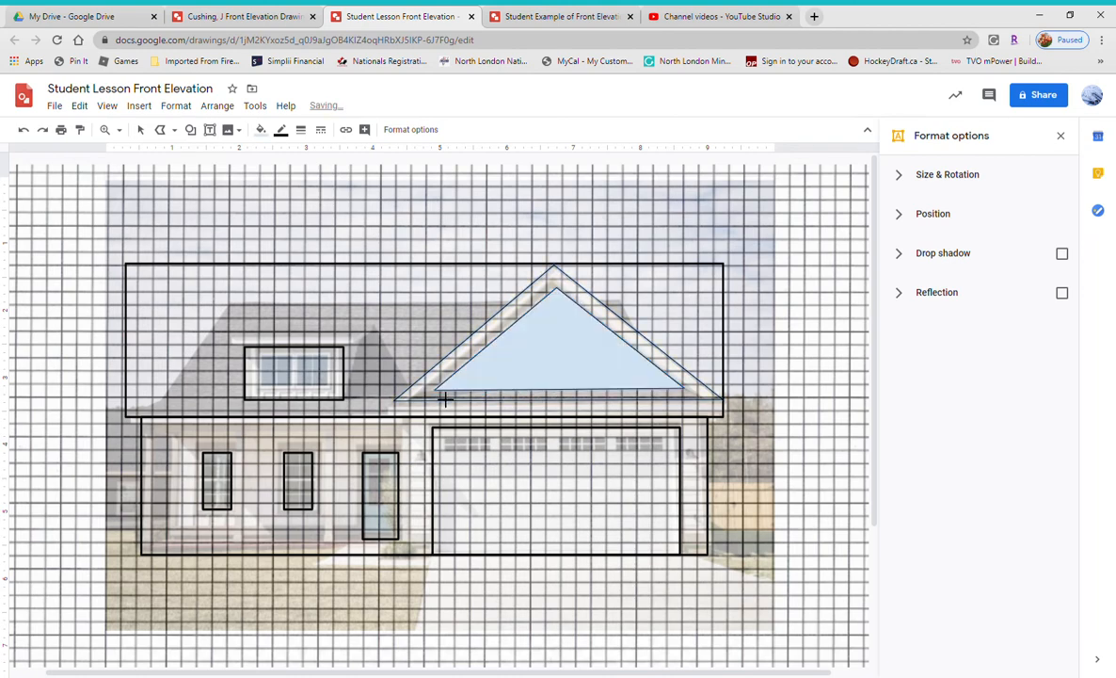
# Step: Make the inner gable triangle's fill transparent and deselect it
pyautogui.click(261, 130)
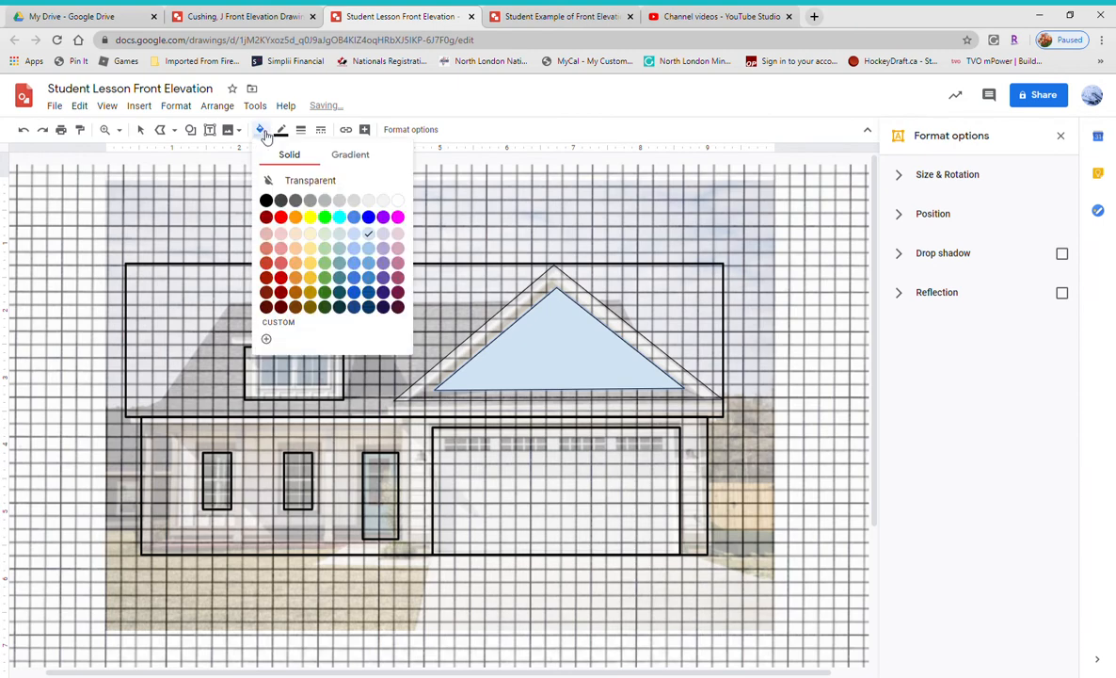
pyautogui.click(271, 180)
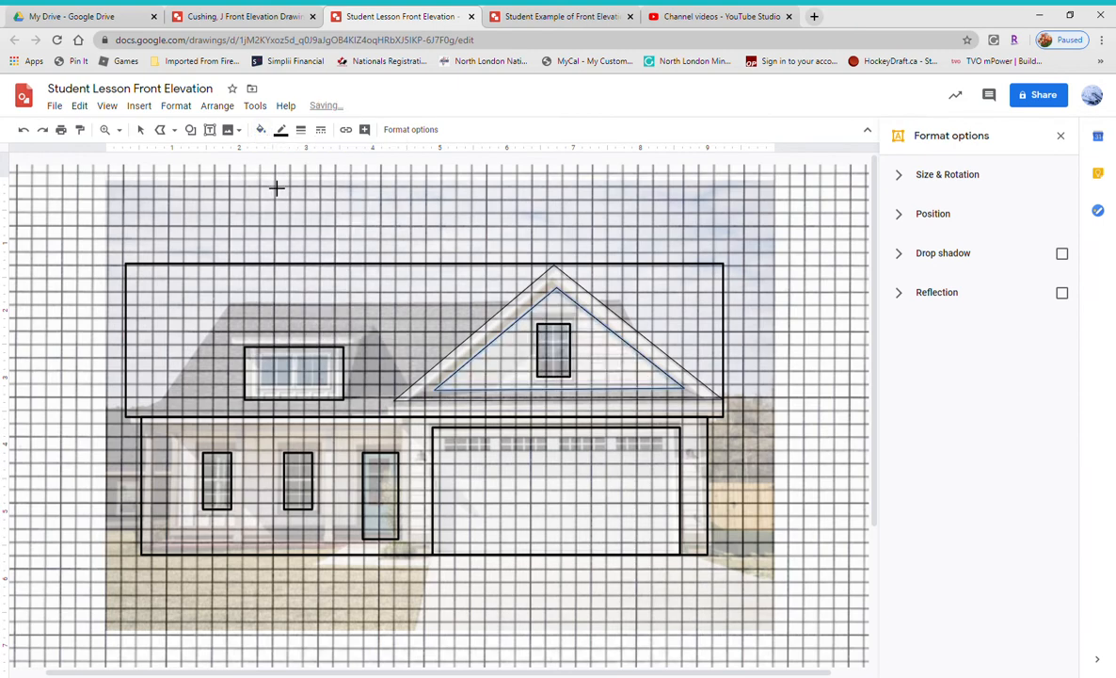
pyautogui.click(271, 183)
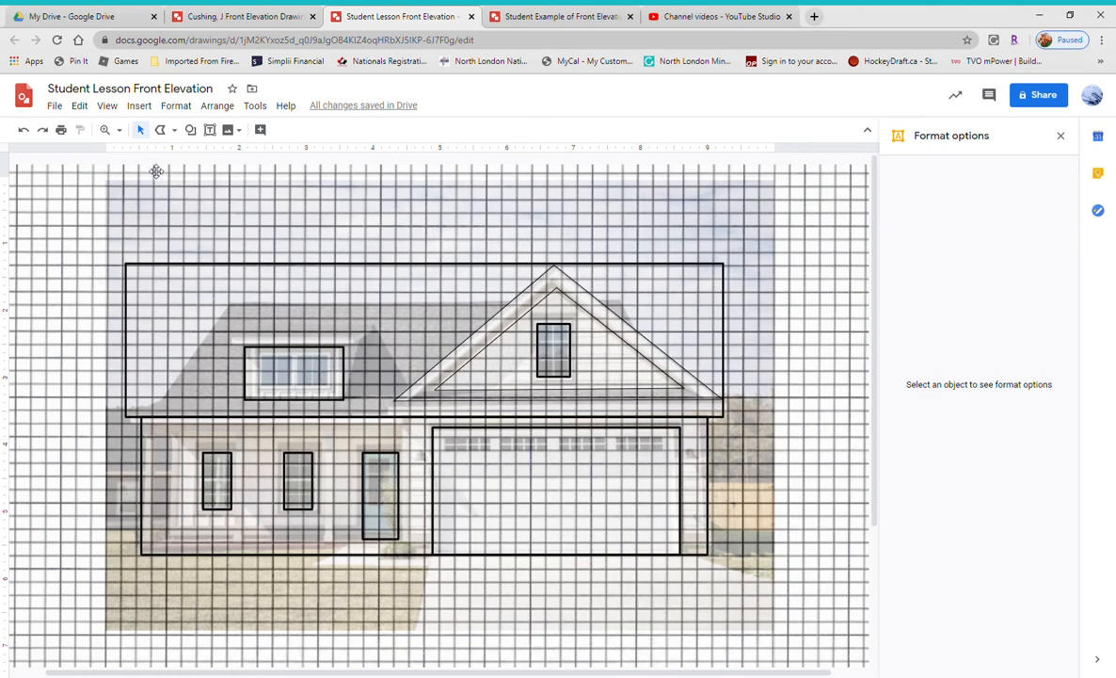
# Step: Draw a rectangle shape starting at the lower right corner of the outer gable triangle
pyautogui.click(192, 131)
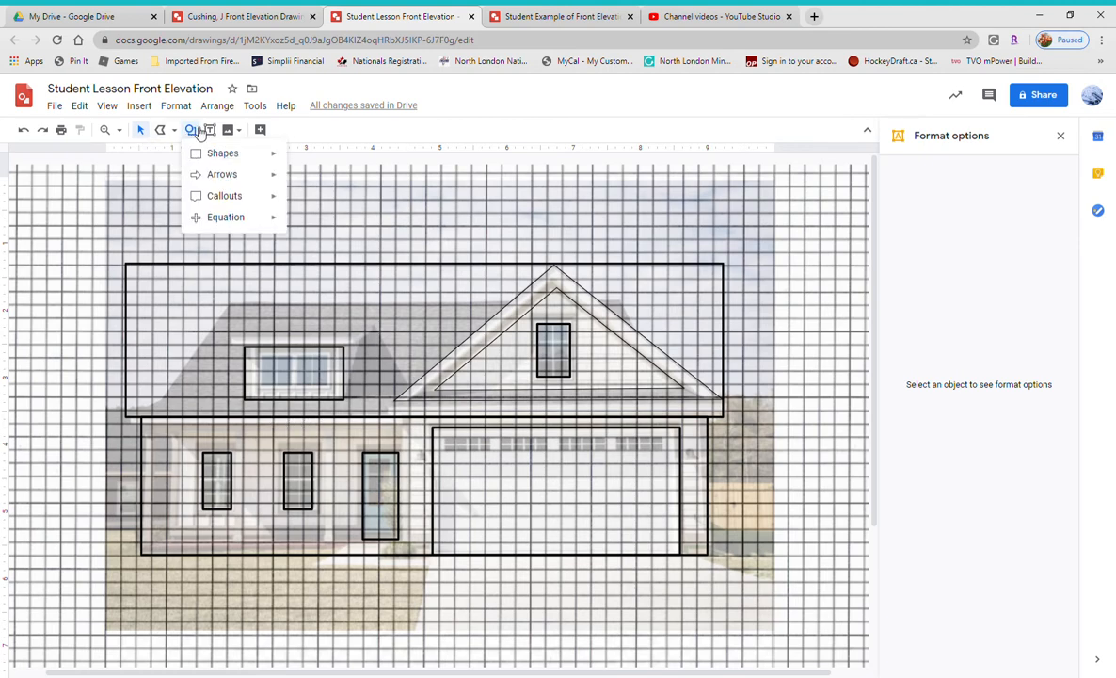
pyautogui.moveTo(198, 153)
pyautogui.click(314, 159)
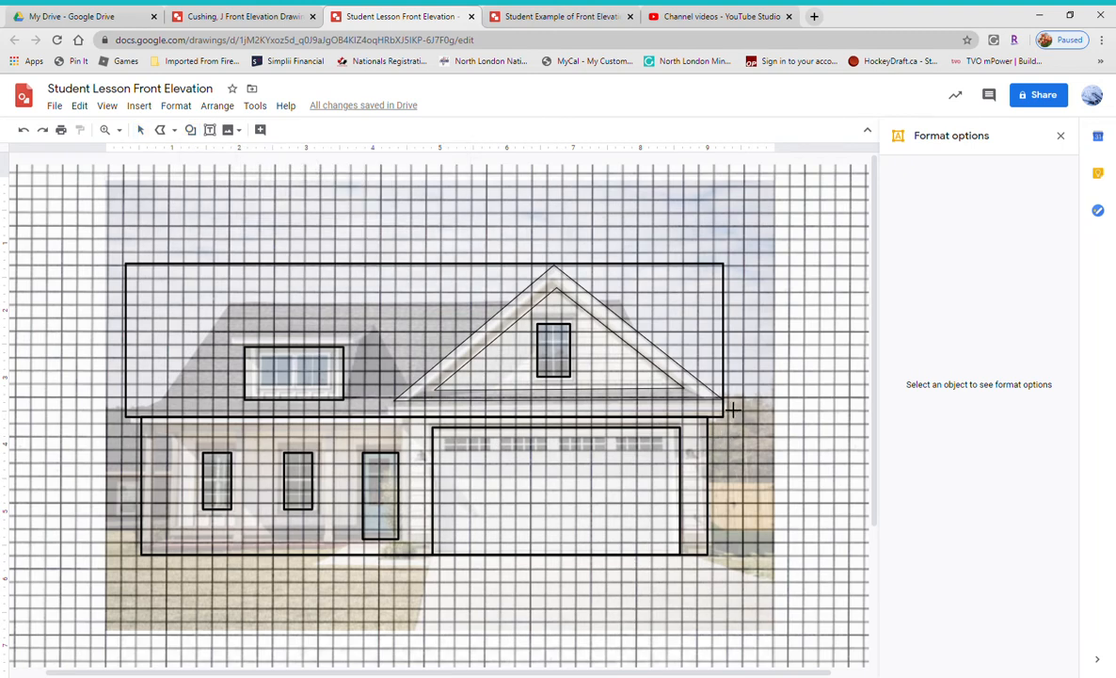
pyautogui.moveTo(723, 399); pyautogui.dragTo(789, 464)
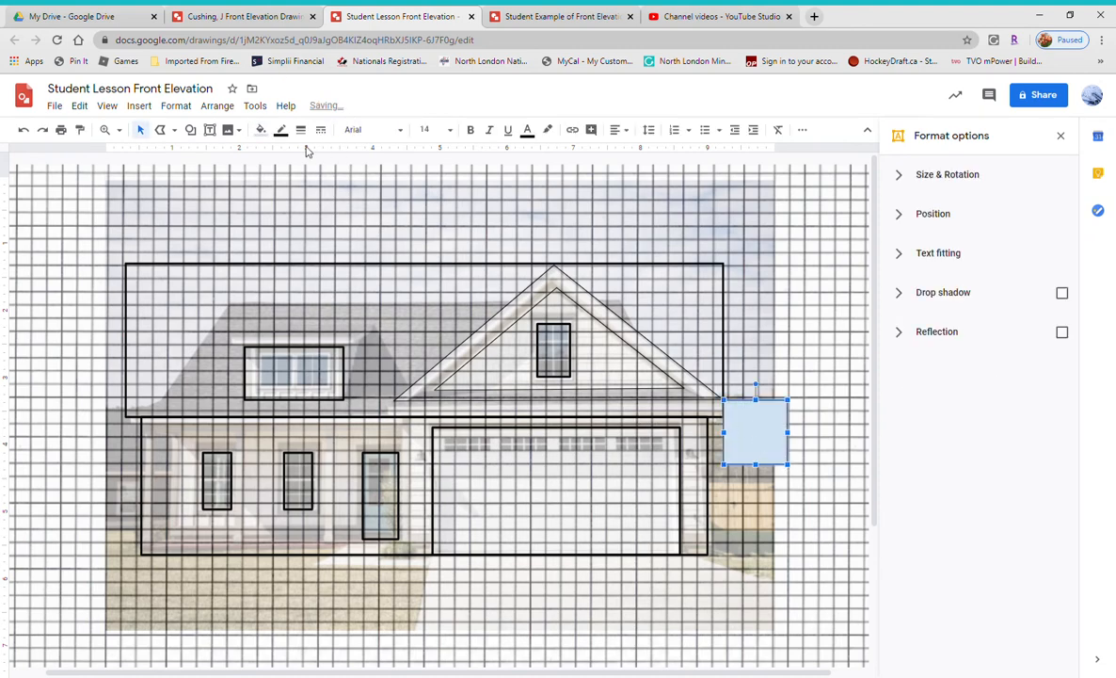
# Step: Make the new rectangle's fill transparent, stretch it into a thin fascia strip along the full width of the roof's lower edge, and deselect it
pyautogui.click(261, 129)
pyautogui.click(271, 177)
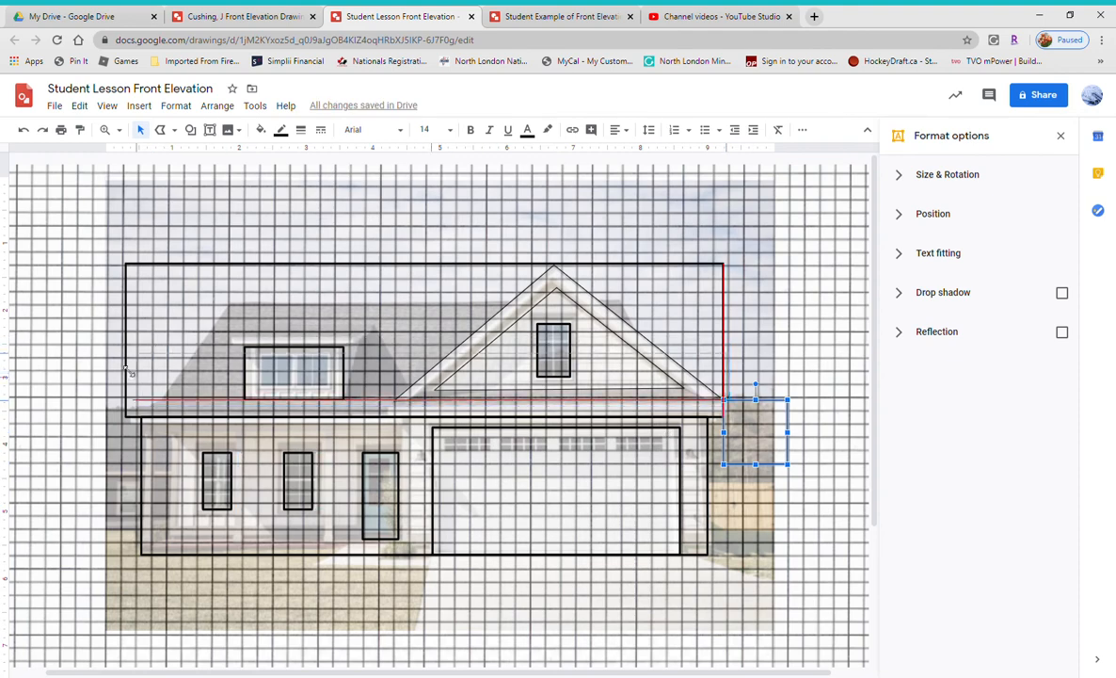
pyautogui.moveTo(123, 403); pyautogui.dragTo(127, 416)
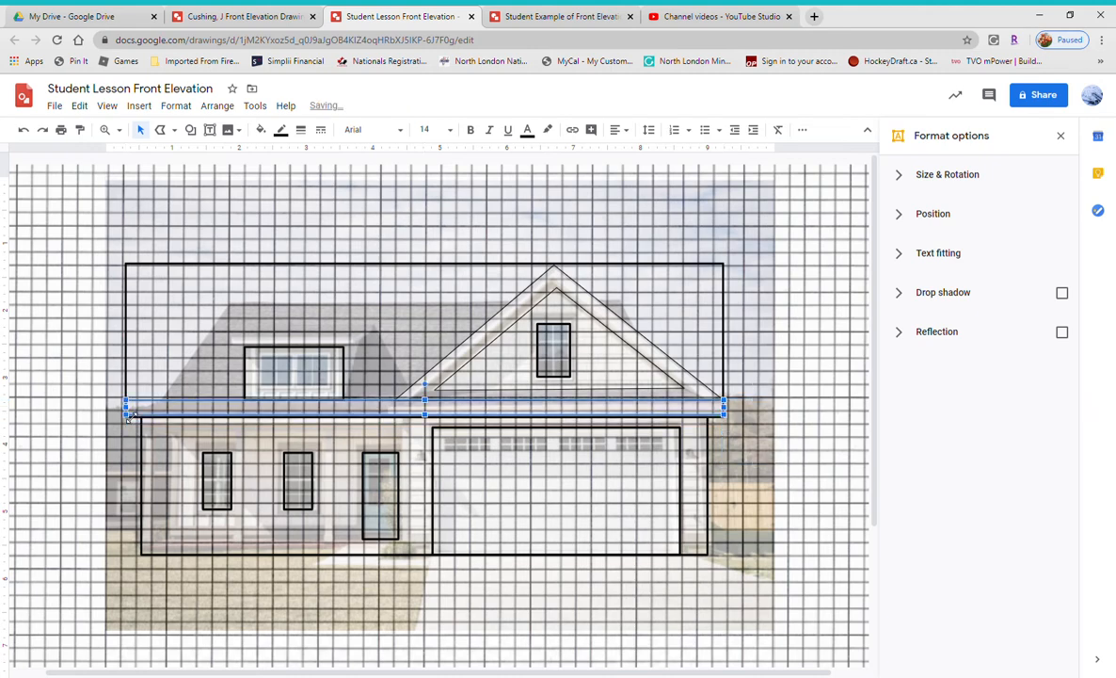
pyautogui.press('Escape')
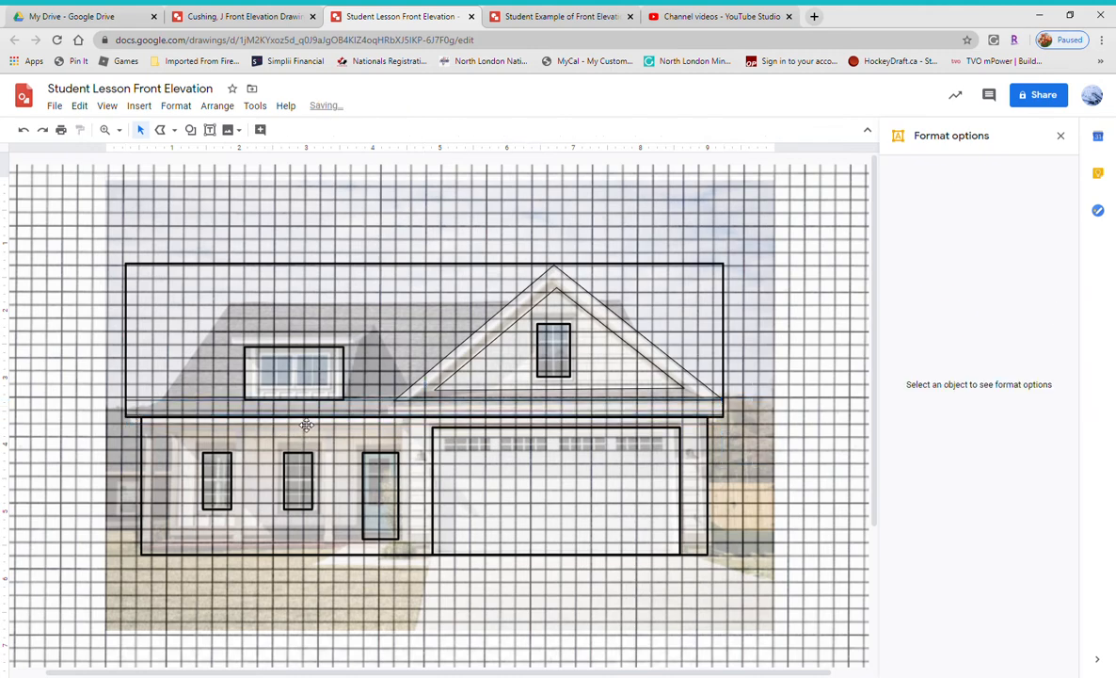
# Step: Duplicate the dormer rectangle and fit the copy around the window glass inside it
pyautogui.click(251, 366)
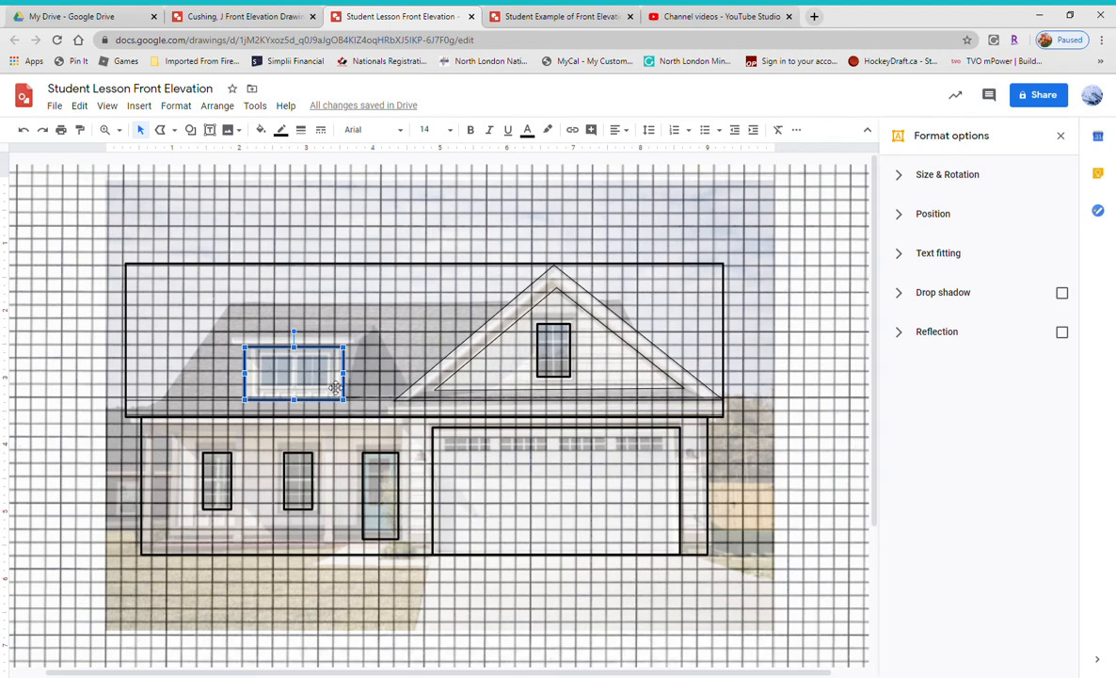
pyautogui.hotkey('ctrl', 'd')
pyautogui.moveTo(358, 416); pyautogui.dragTo(331, 387)
pyautogui.click(369, 408)
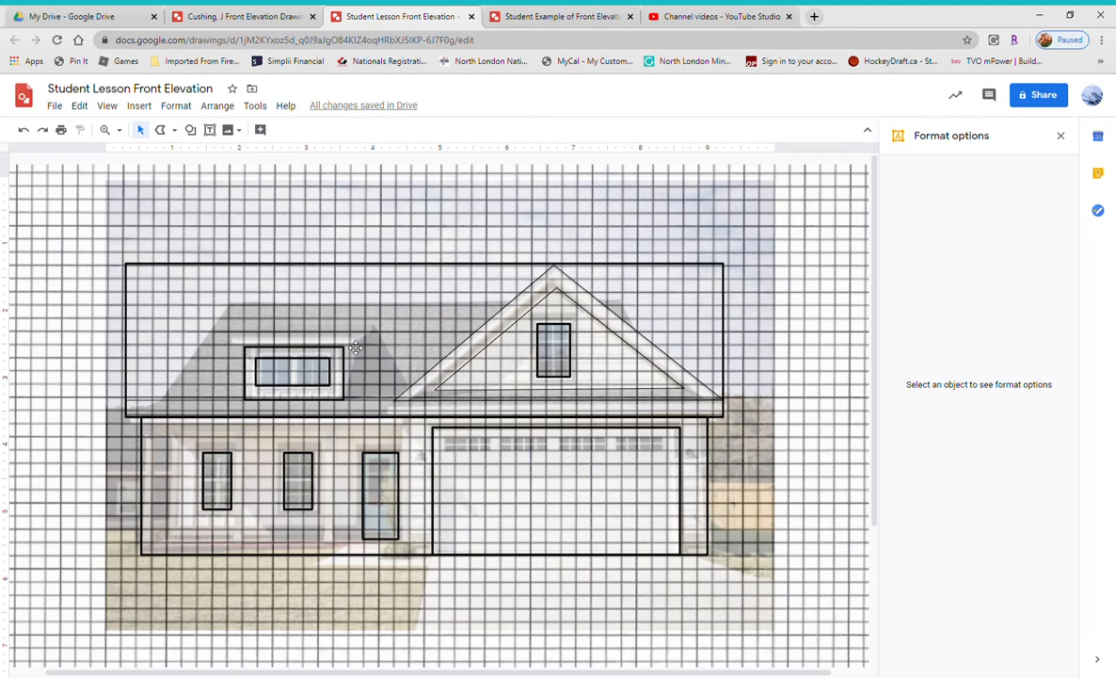
# Step: Draw a rectangle with transparent fill directly above the dormer and shape it into a thin trim strip slightly wider than the dormer
pyautogui.click(190, 130)
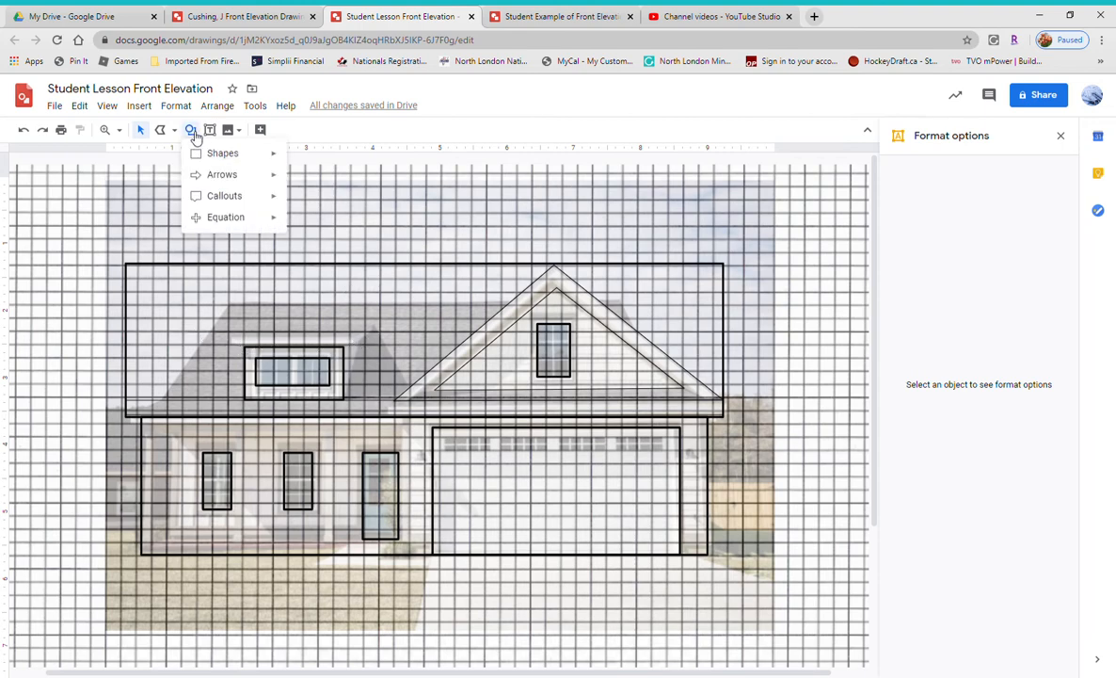
pyautogui.moveTo(205, 158)
pyautogui.click(297, 158)
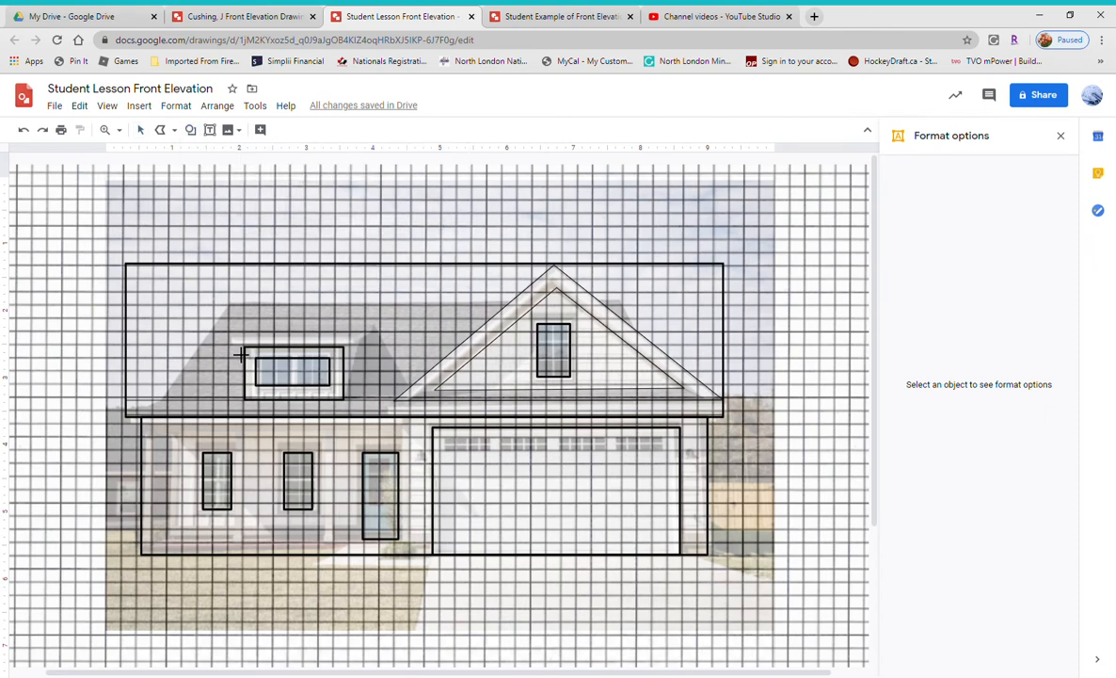
pyautogui.moveTo(241, 354); pyautogui.dragTo(295, 408)
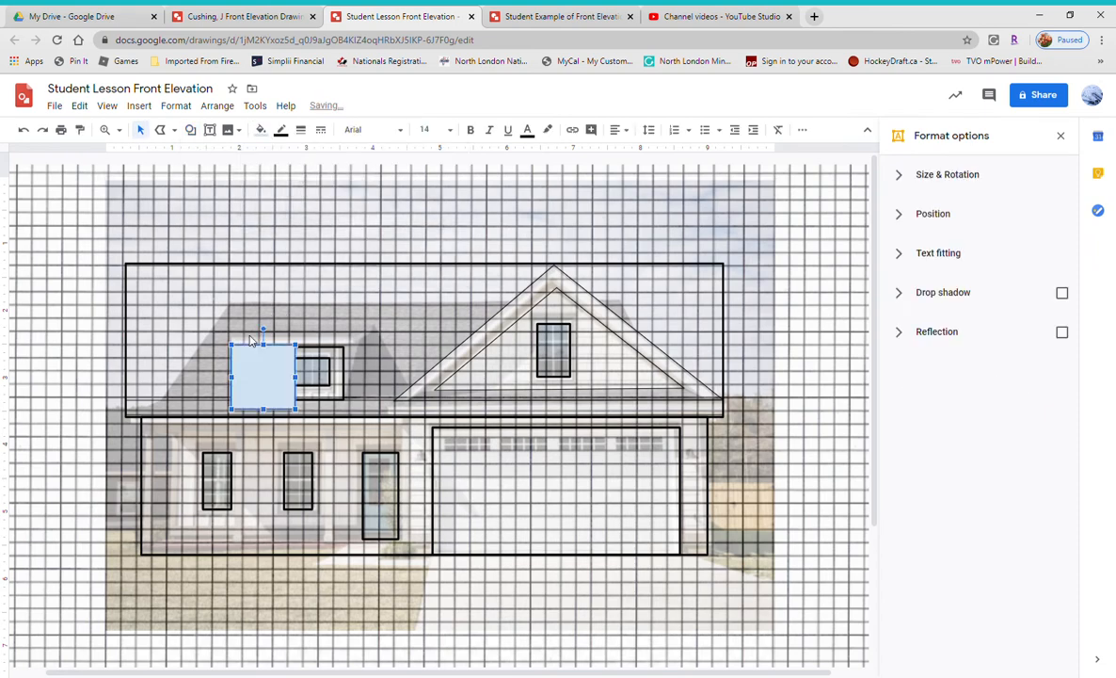
pyautogui.click(262, 130)
pyautogui.click(271, 179)
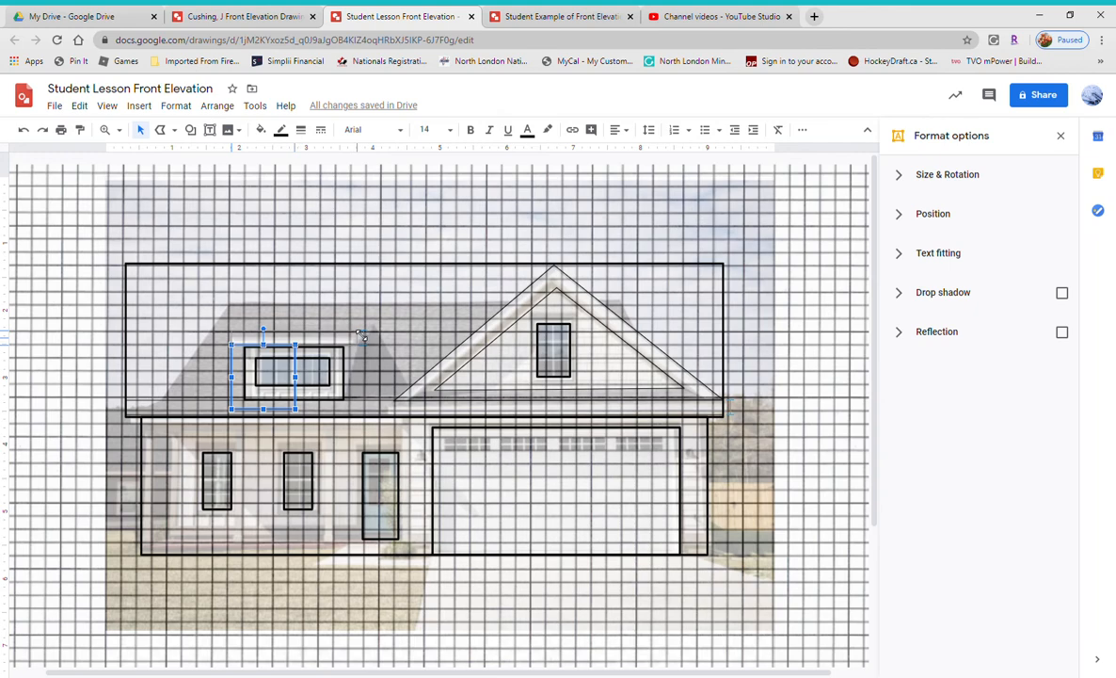
pyautogui.moveTo(360, 335); pyautogui.dragTo(357, 331)
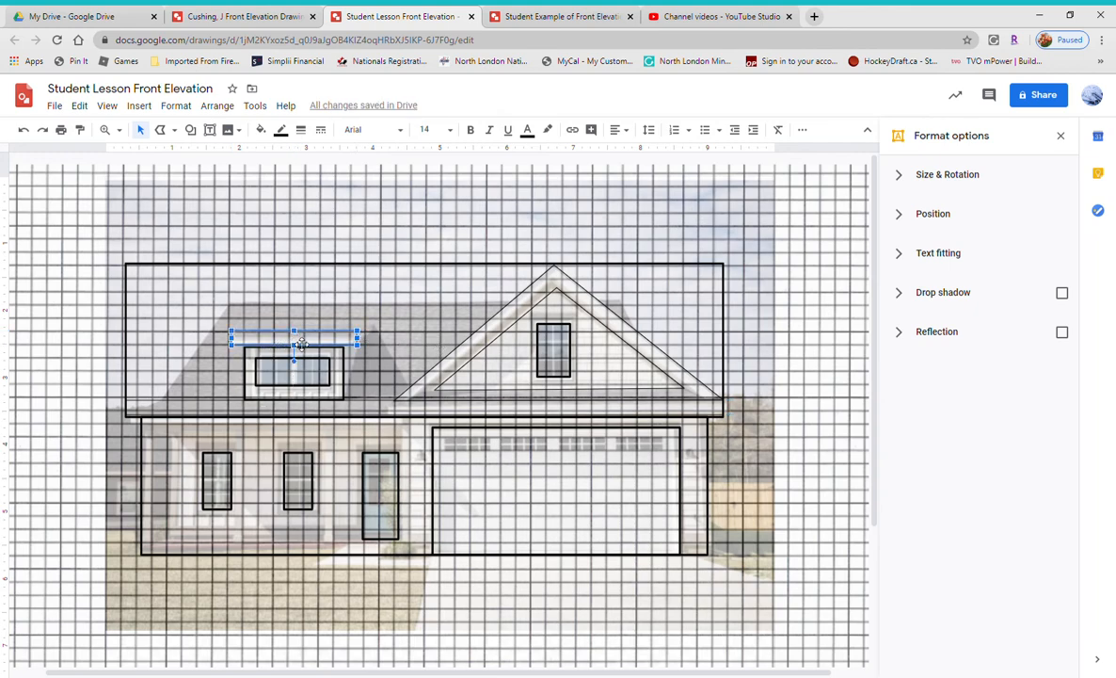
pyautogui.moveTo(300, 343); pyautogui.dragTo(302, 345)
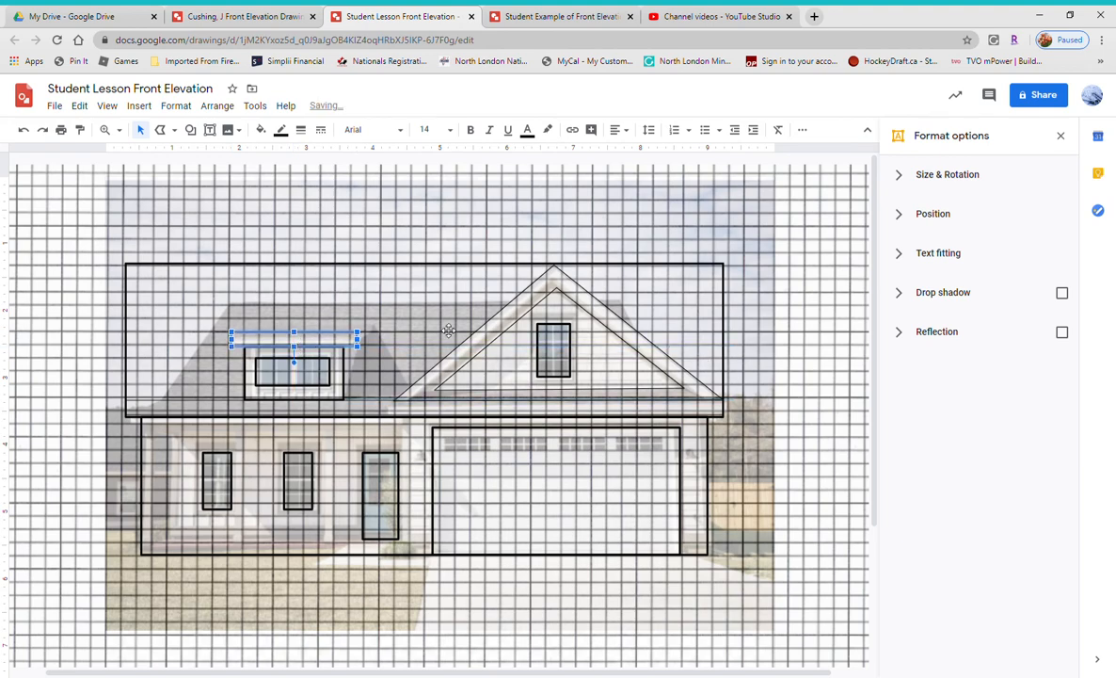
# Step: Draw a rectangle for the dormer roof on top of the trim strip, matching its width and reaching just above the roof ridge
pyautogui.click(190, 129)
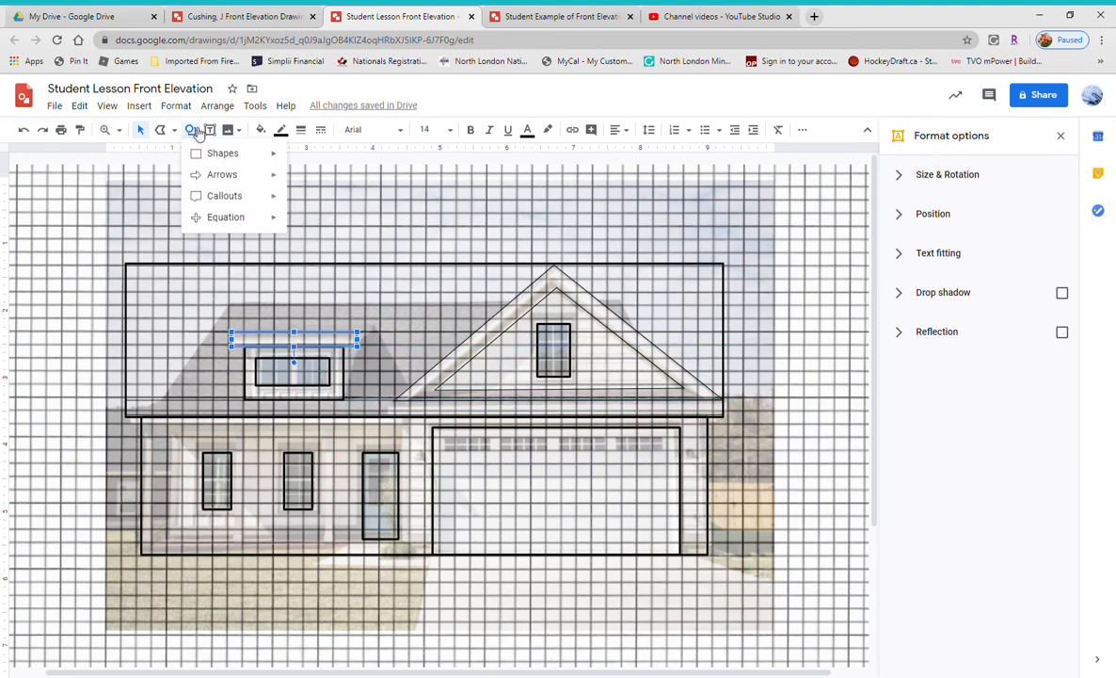
pyautogui.moveTo(209, 155)
pyautogui.click(286, 155)
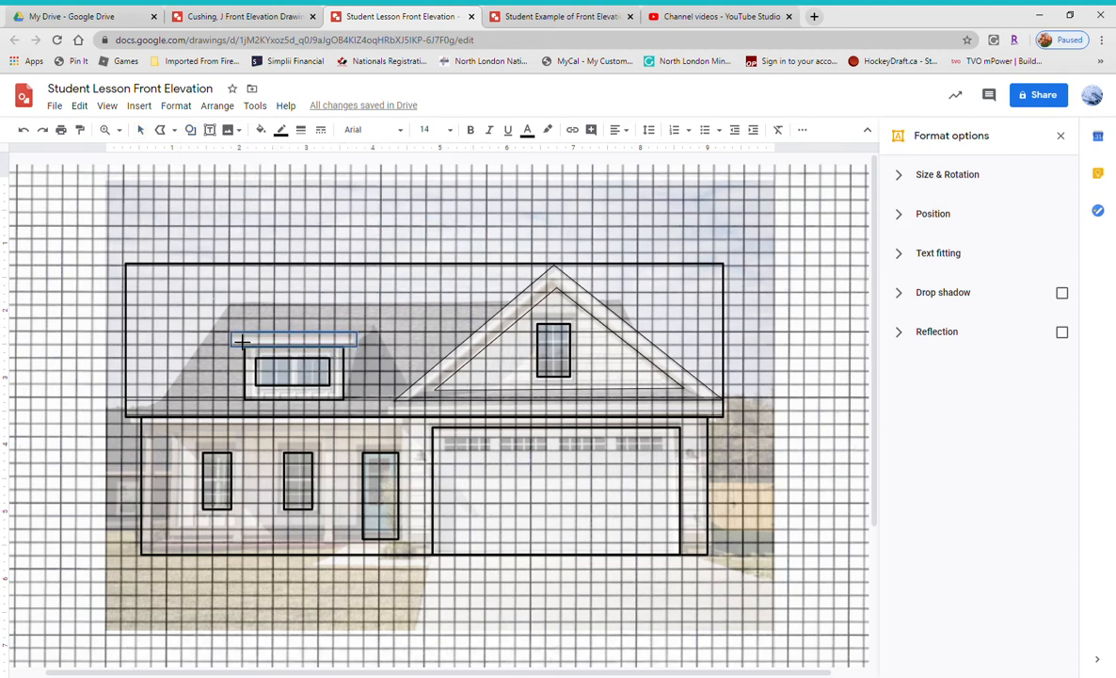
pyautogui.moveTo(232, 333)
pyautogui.mouseDown()
pyautogui.moveTo(297, 396)
pyautogui.moveTo(360, 298)
pyautogui.mouseUp()
pyautogui.moveTo(358, 295); pyautogui.dragTo(357, 299)
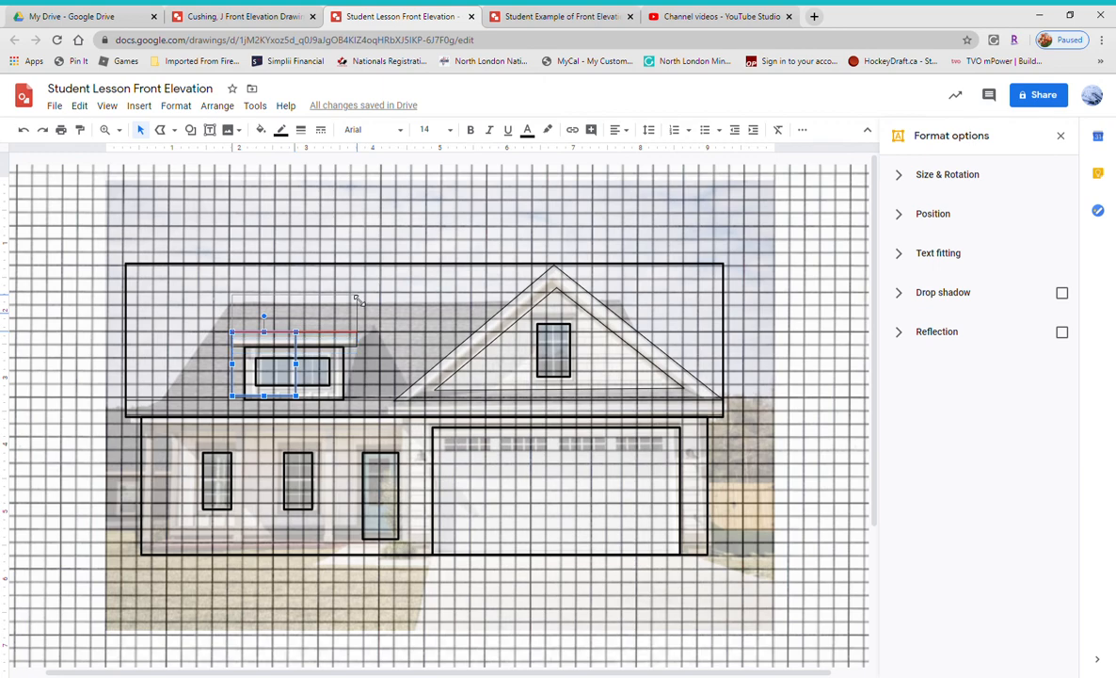
pyautogui.moveTo(357, 299); pyautogui.dragTo(358, 299)
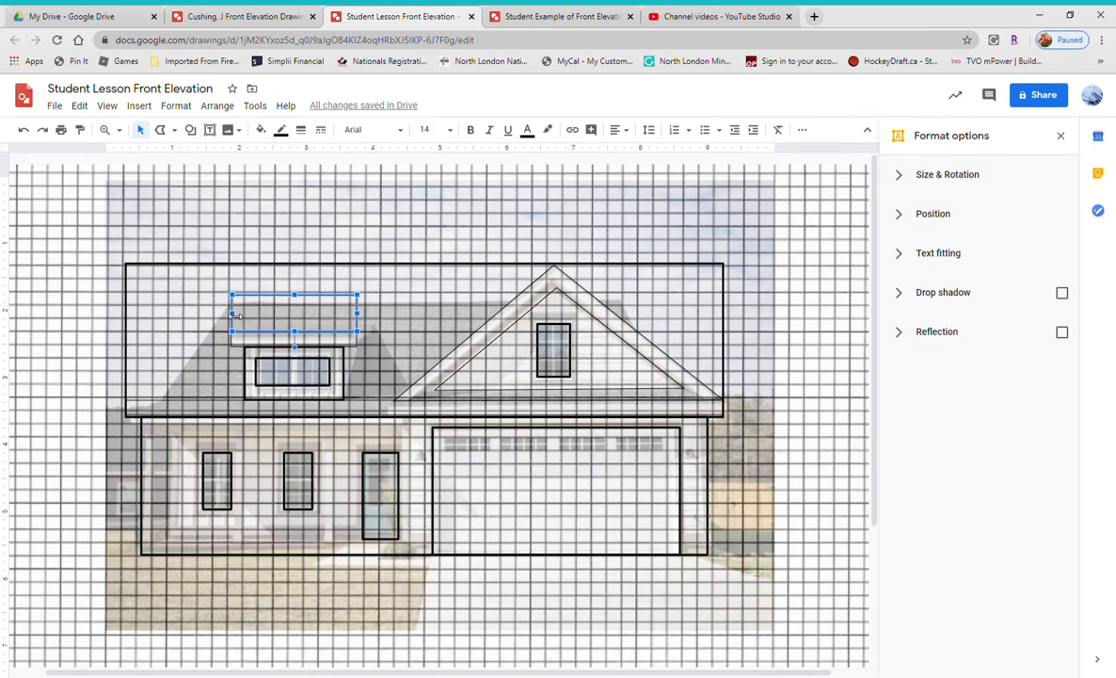
# Step: Adjust the dormer roof rectangle's left edge to line up with the trim strip below and deselect it
pyautogui.moveTo(234, 314); pyautogui.dragTo(231, 315)
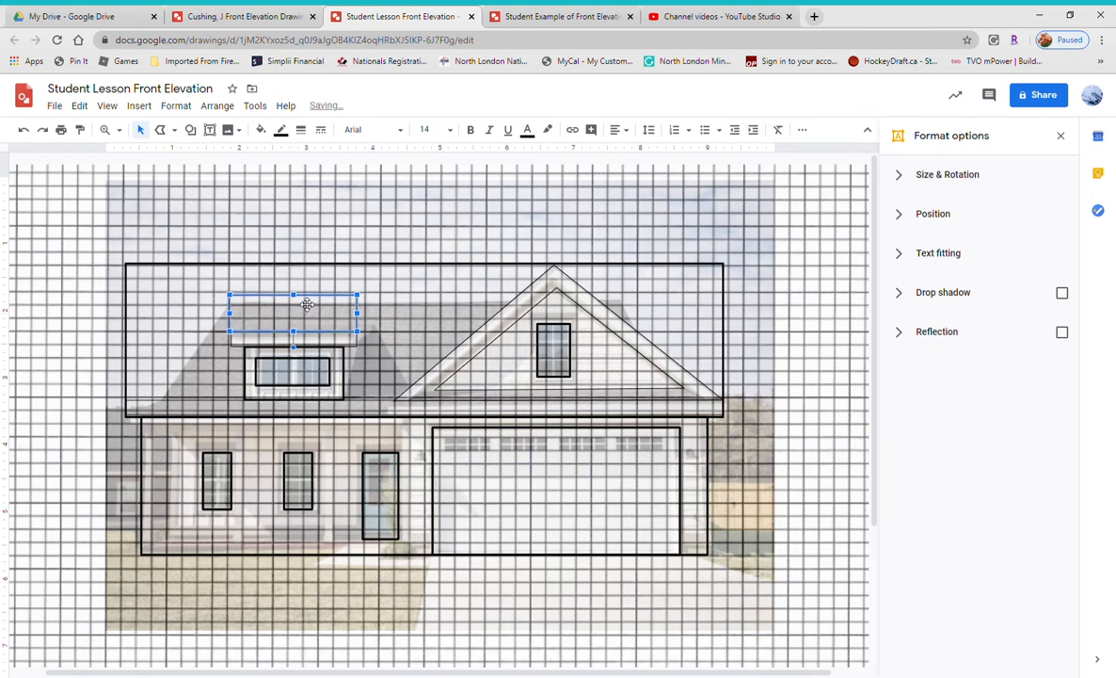
pyautogui.click(392, 337)
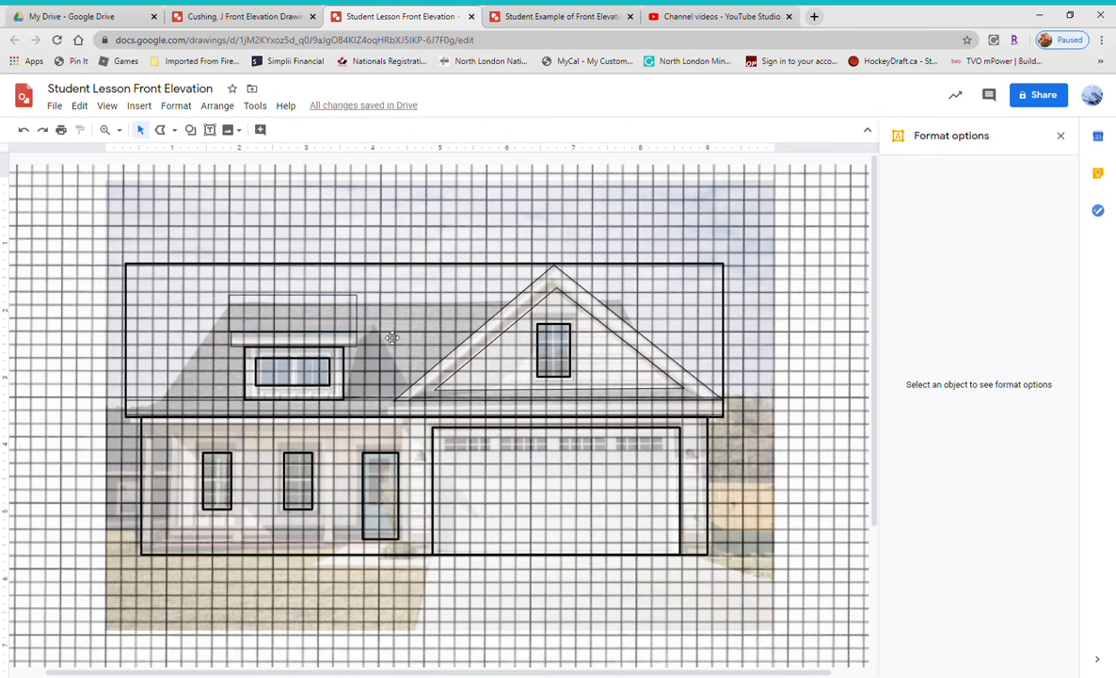
pyautogui.click(235, 324)
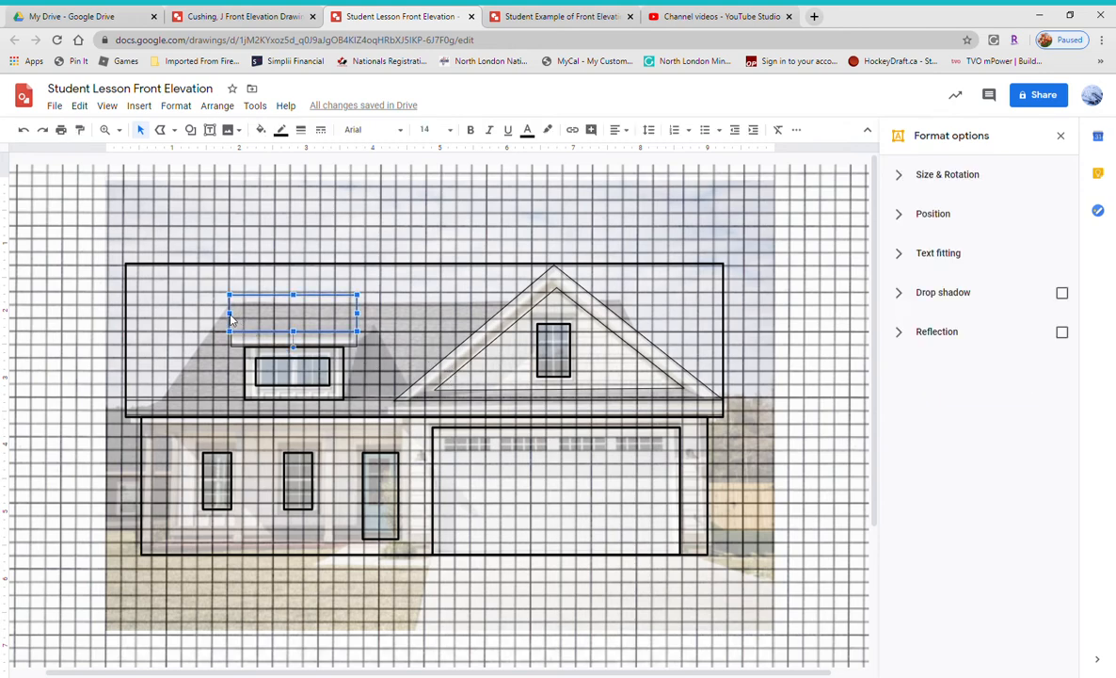
pyautogui.moveTo(233, 314); pyautogui.dragTo(235, 314)
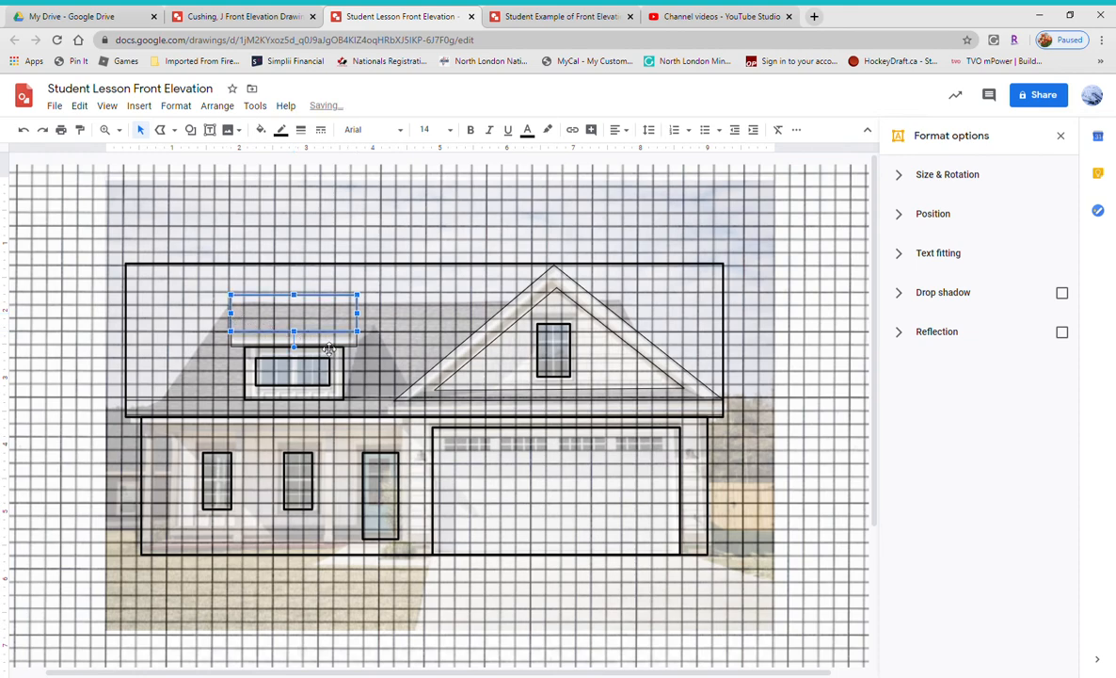
pyautogui.click(304, 322)
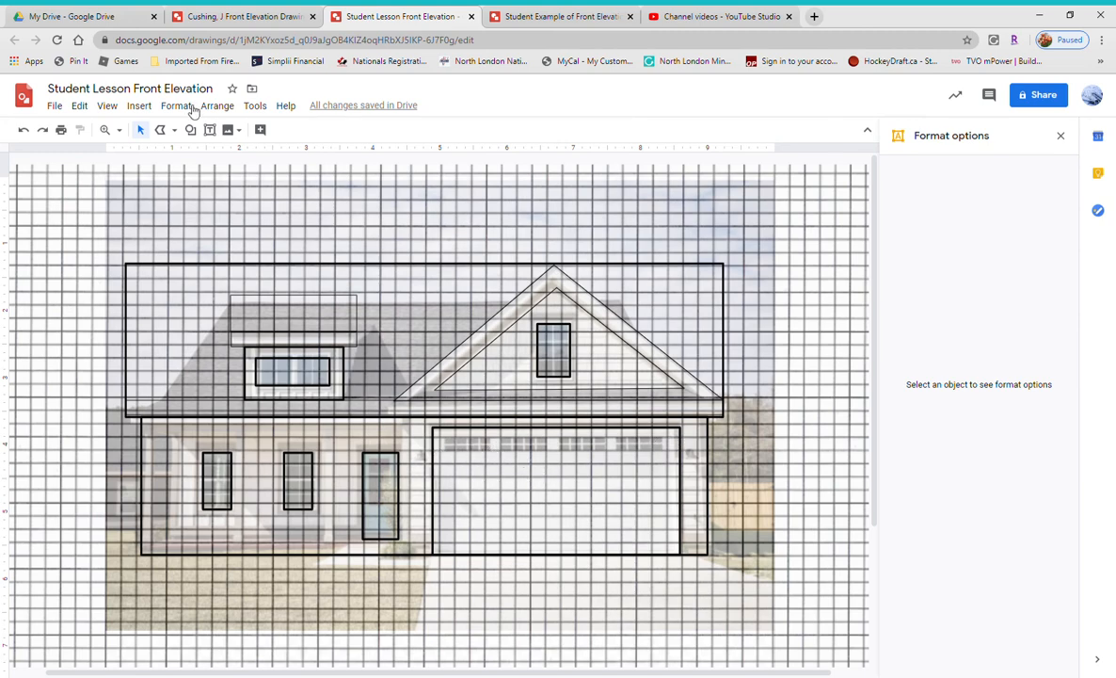
# Step: Draw a rectangle over the garage door's leftmost window, make its fill transparent and resize it to the window's outline
pyautogui.click(122, 131)
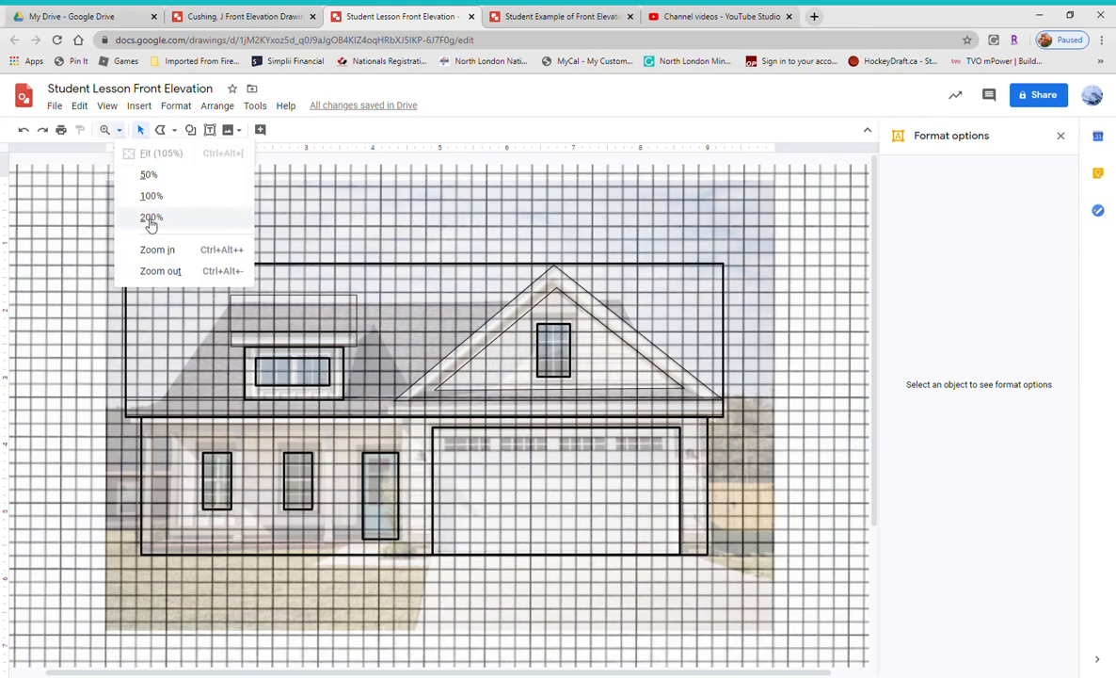
pyautogui.click(148, 216)
pyautogui.moveTo(368, 672); pyautogui.dragTo(505, 673)
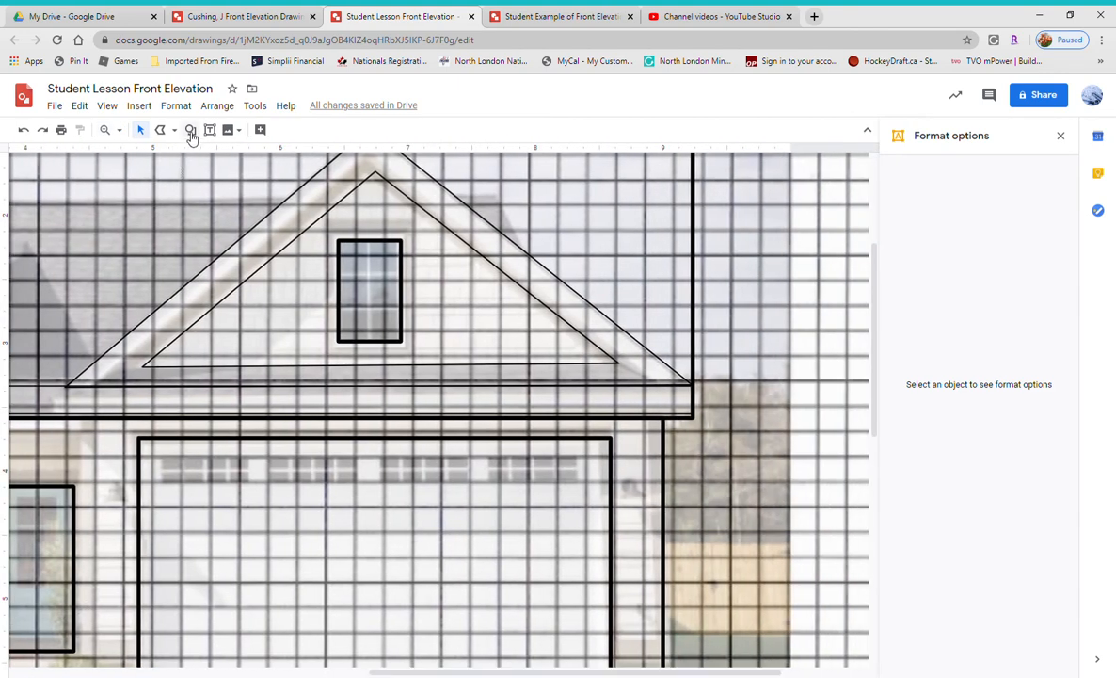
pyautogui.click(190, 130)
pyautogui.moveTo(204, 153)
pyautogui.click(299, 159)
pyautogui.moveTo(162, 457); pyautogui.dragTo(227, 520)
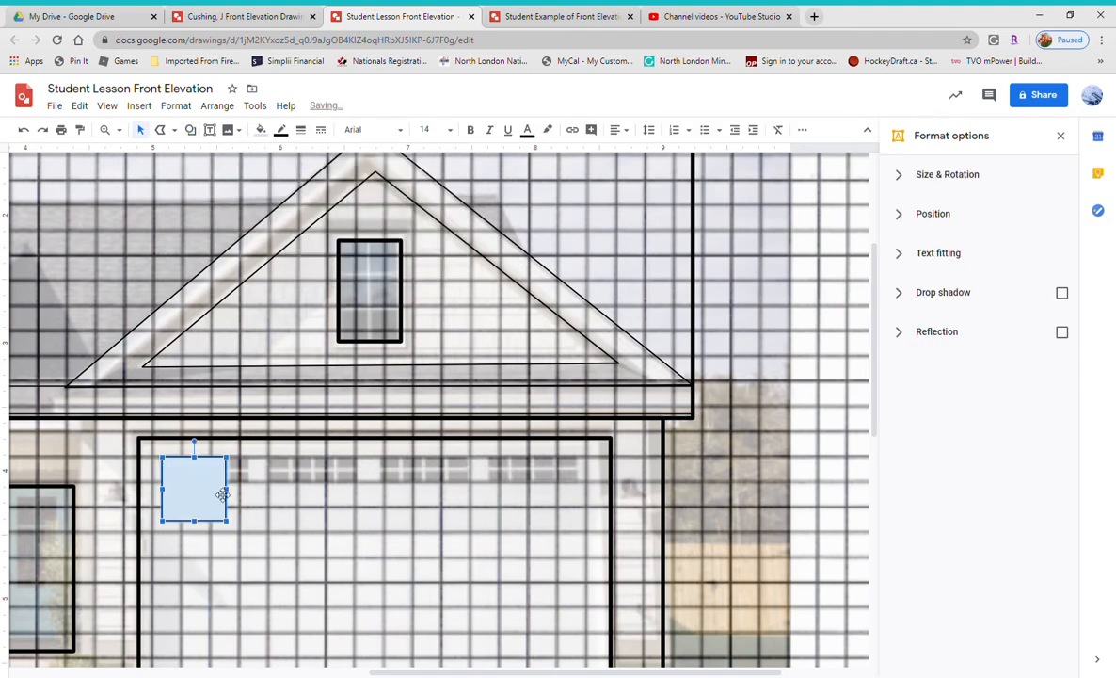
pyautogui.click(260, 131)
pyautogui.click(250, 179)
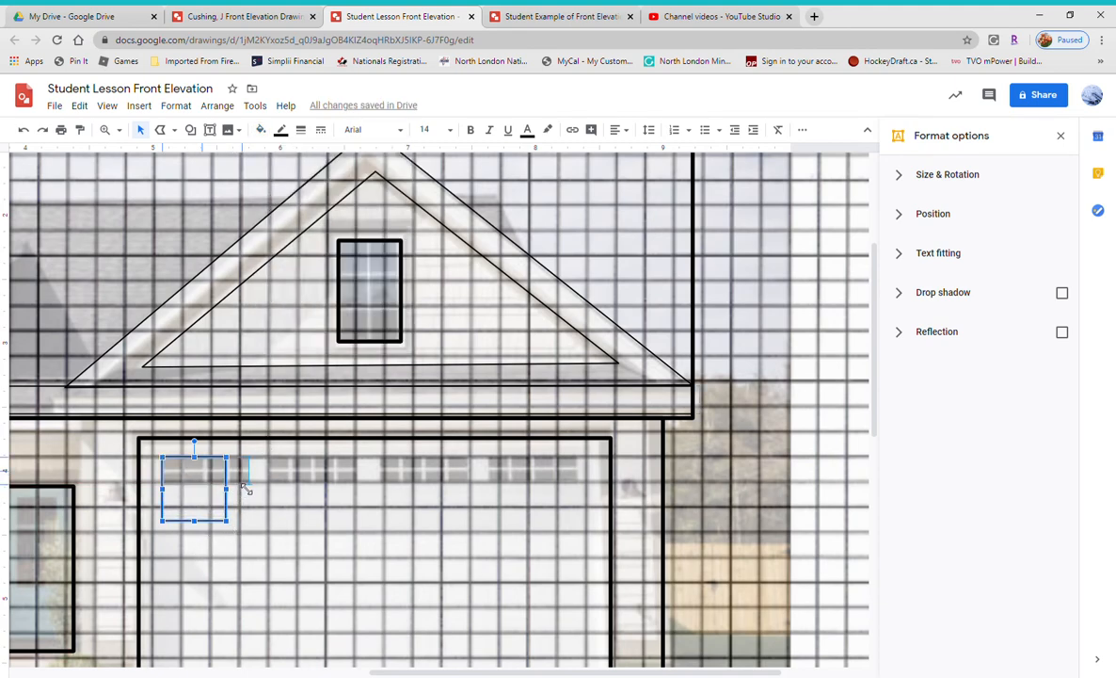
pyautogui.moveTo(247, 487); pyautogui.dragTo(246, 484)
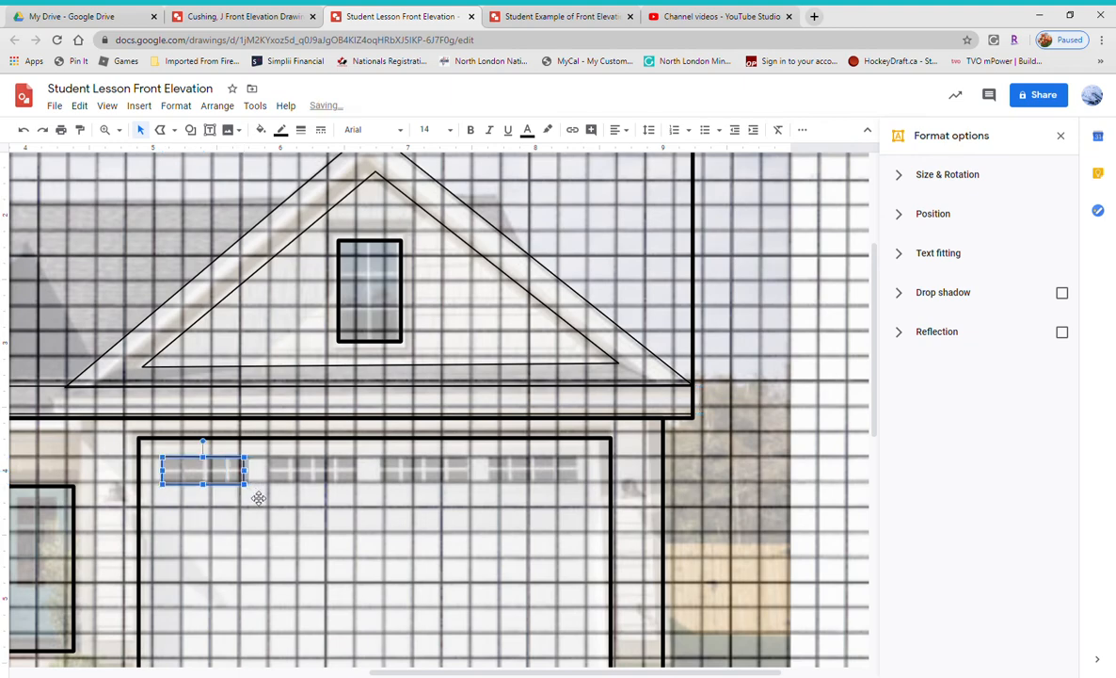
# Step: Duplicate the garage window rectangle three times and place the copies over the door's other three windows
pyautogui.hotkey('ctrl', 'd')
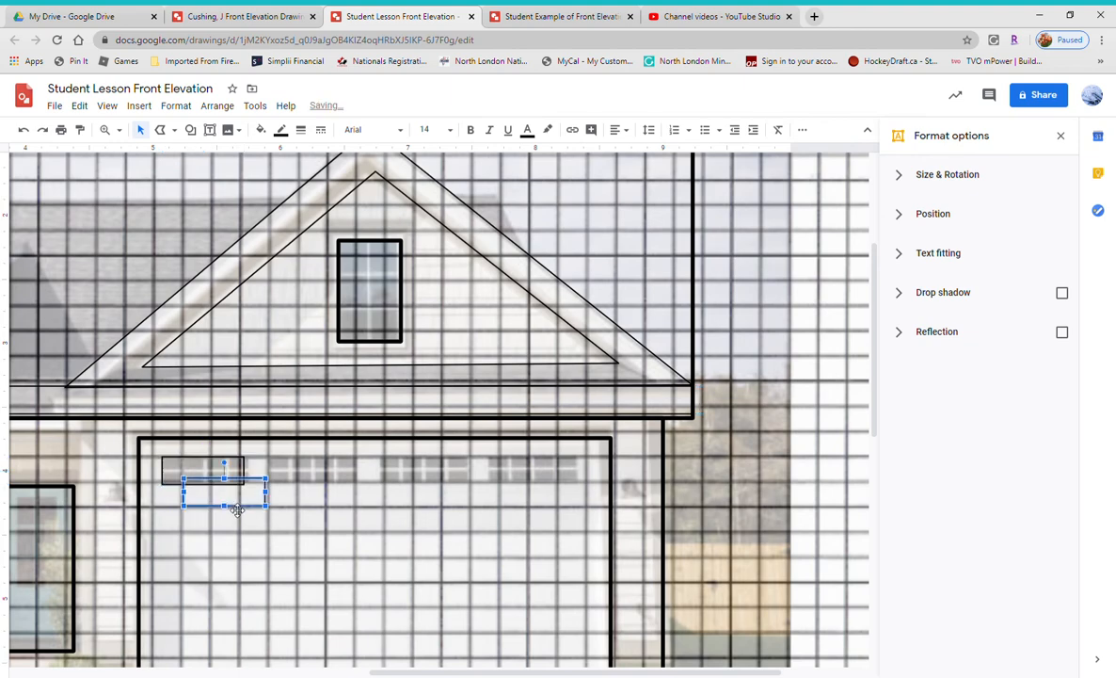
pyautogui.hotkey('ctrl', 'd')
pyautogui.hotkey('ctrl', 'd')
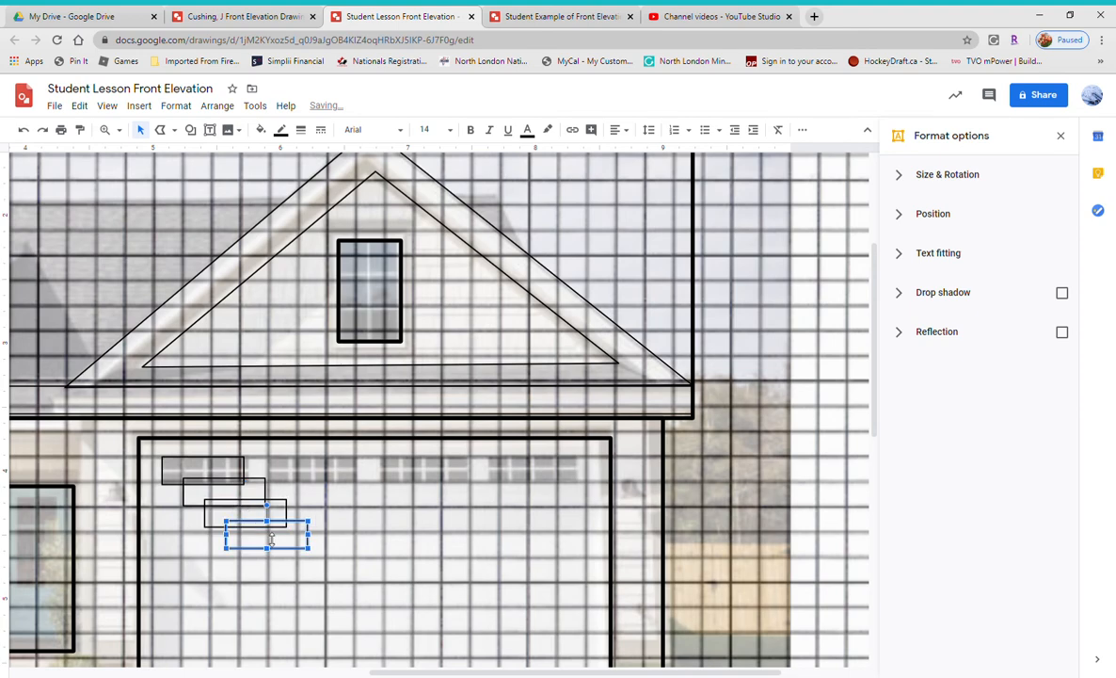
pyautogui.moveTo(288, 534); pyautogui.dragTo(328, 470)
pyautogui.click(271, 514)
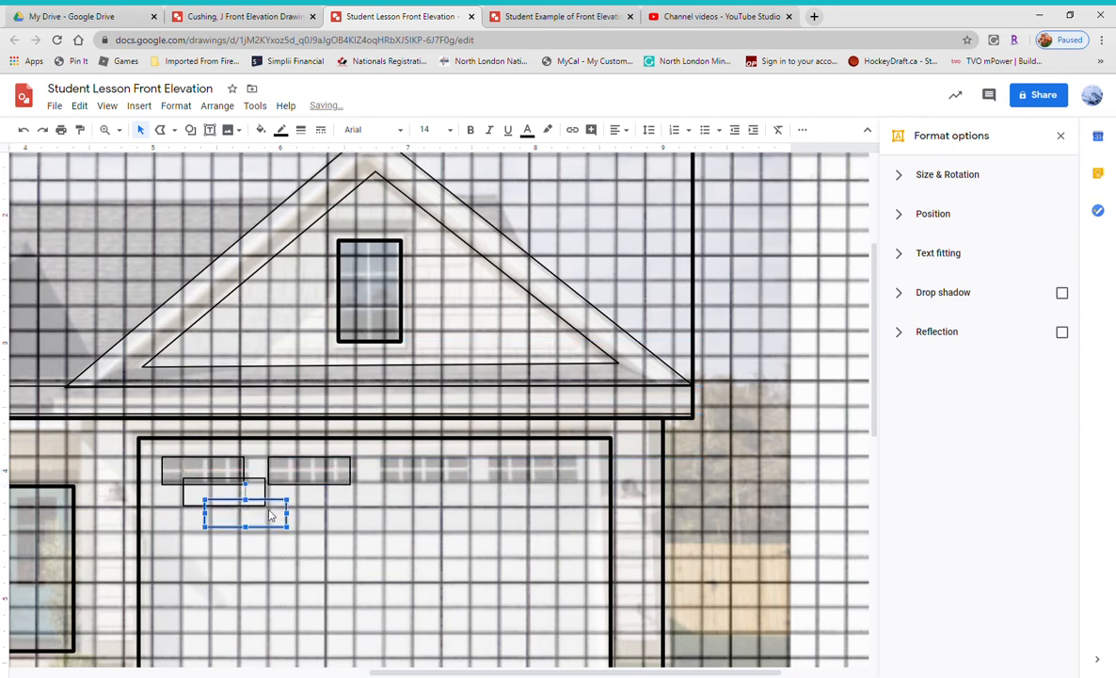
pyautogui.moveTo(251, 509); pyautogui.dragTo(432, 468)
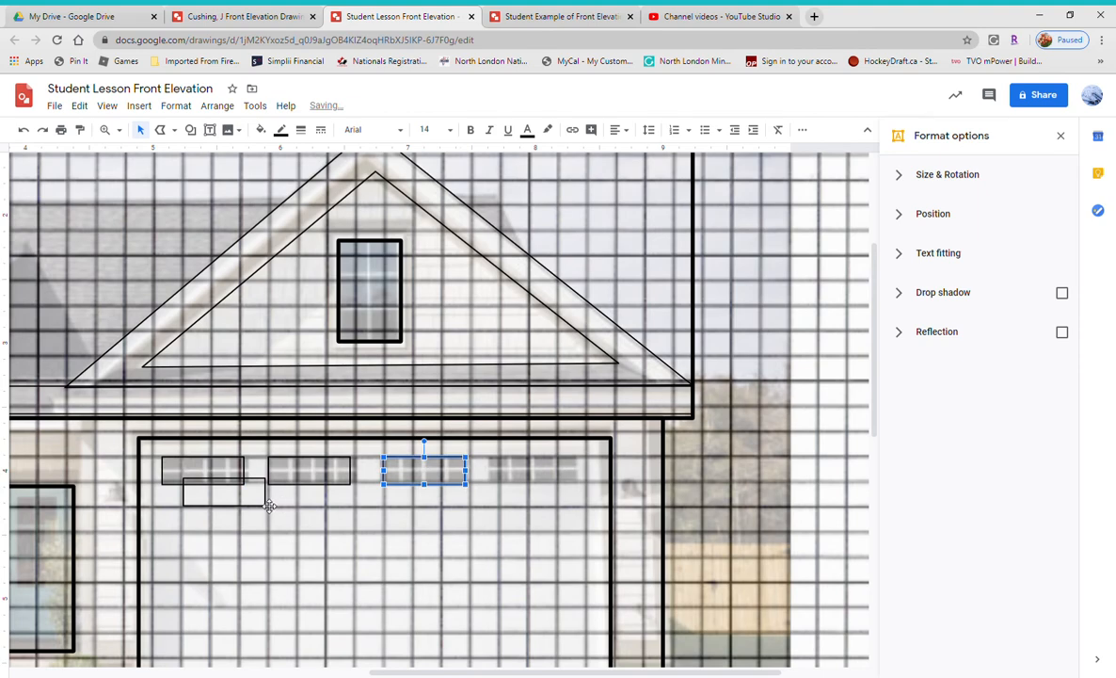
pyautogui.click(247, 481)
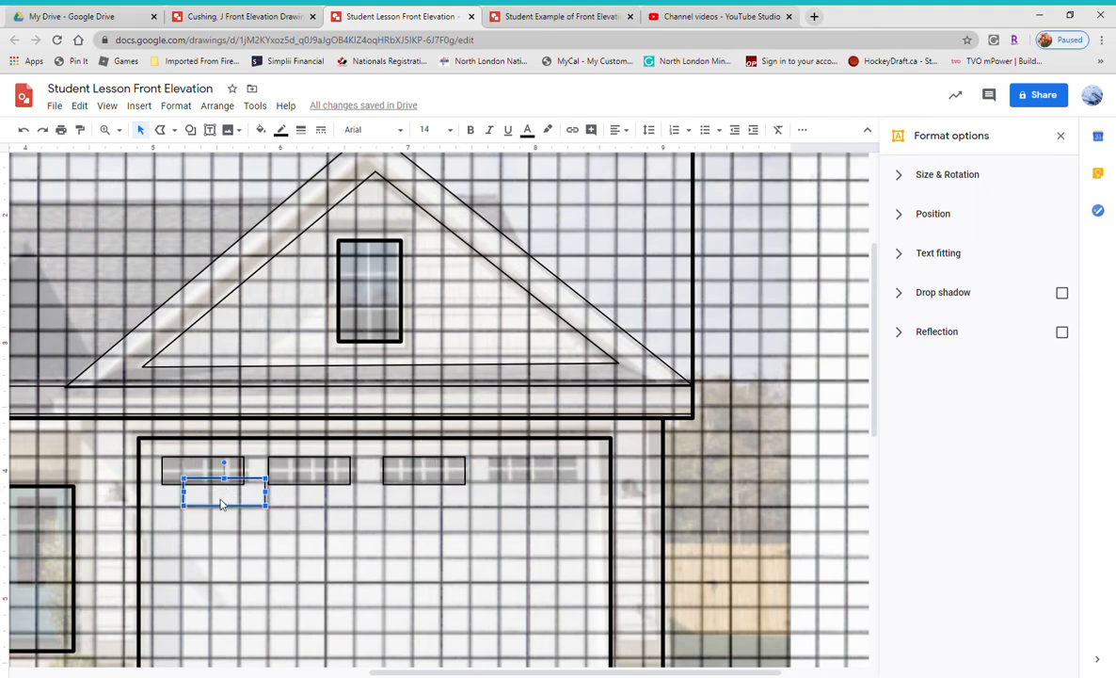
pyautogui.moveTo(231, 495); pyautogui.dragTo(539, 472)
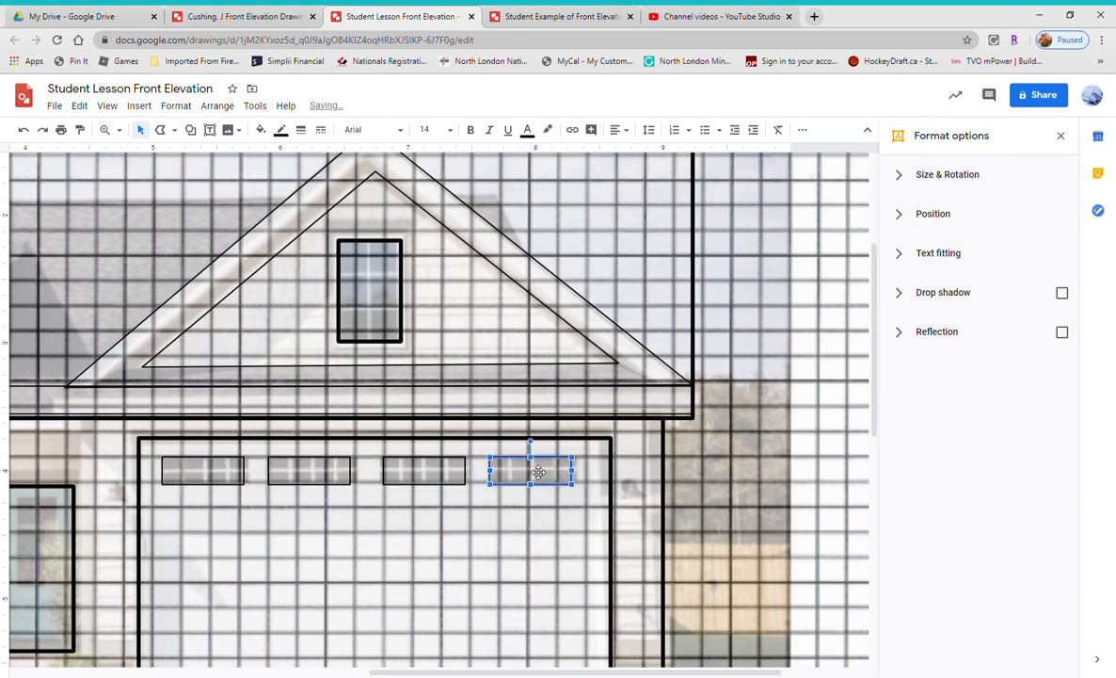
pyautogui.click(538, 472)
# Step: Set a 3px line weight on the dormer roof and trim rectangles, both gable triangles and all four garage door windows
pyautogui.scroll(-1, 647, 454)
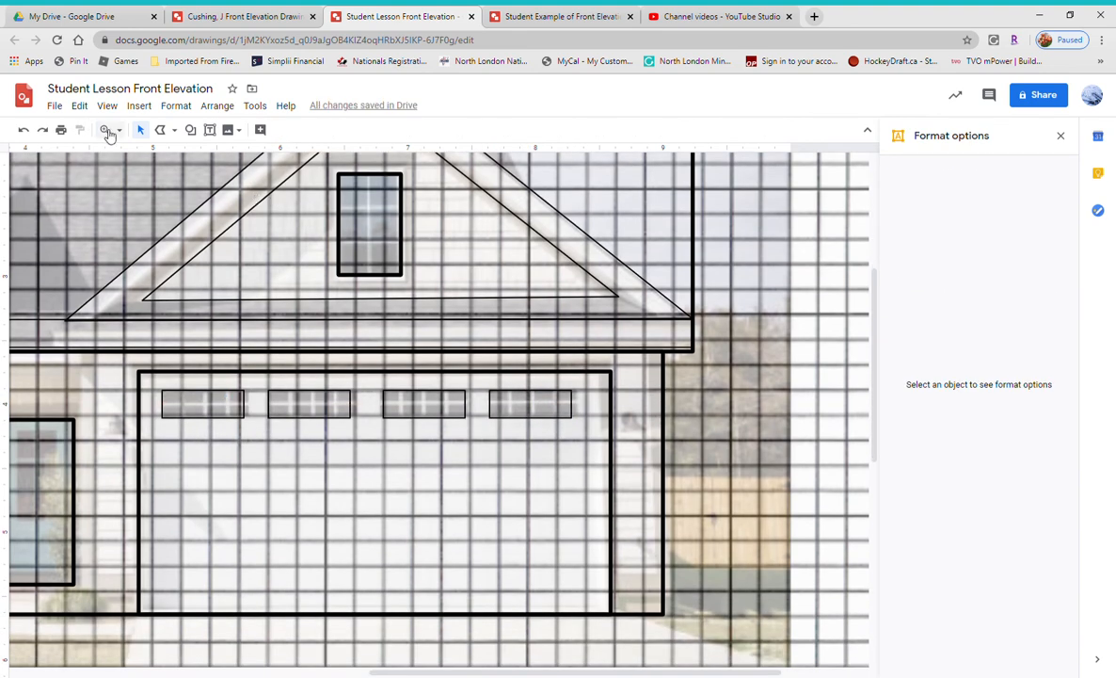
pyautogui.click(108, 133)
pyautogui.click(153, 153)
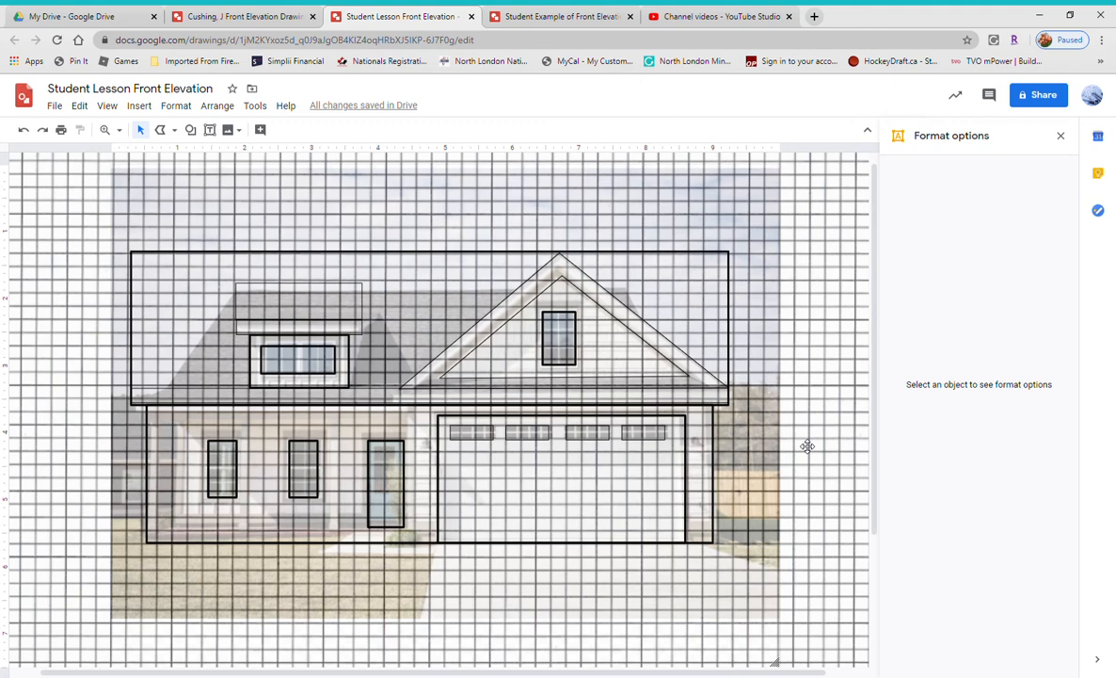
pyautogui.click(283, 291)
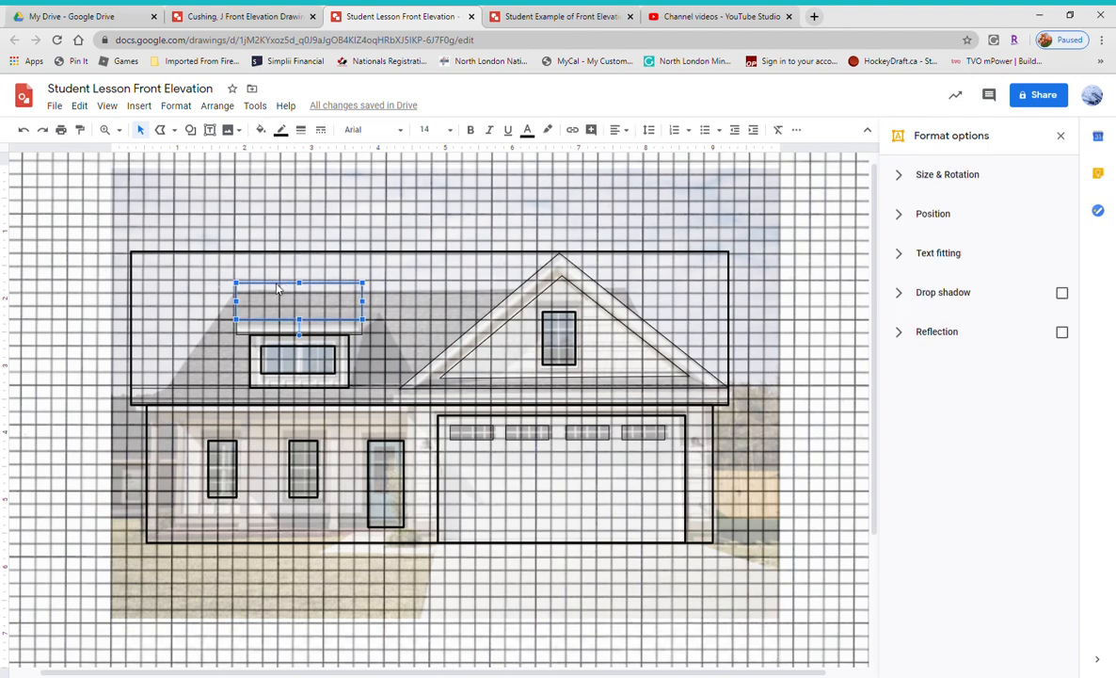
pyautogui.keyDown('shift'); pyautogui.click(243, 336); pyautogui.keyUp('shift')
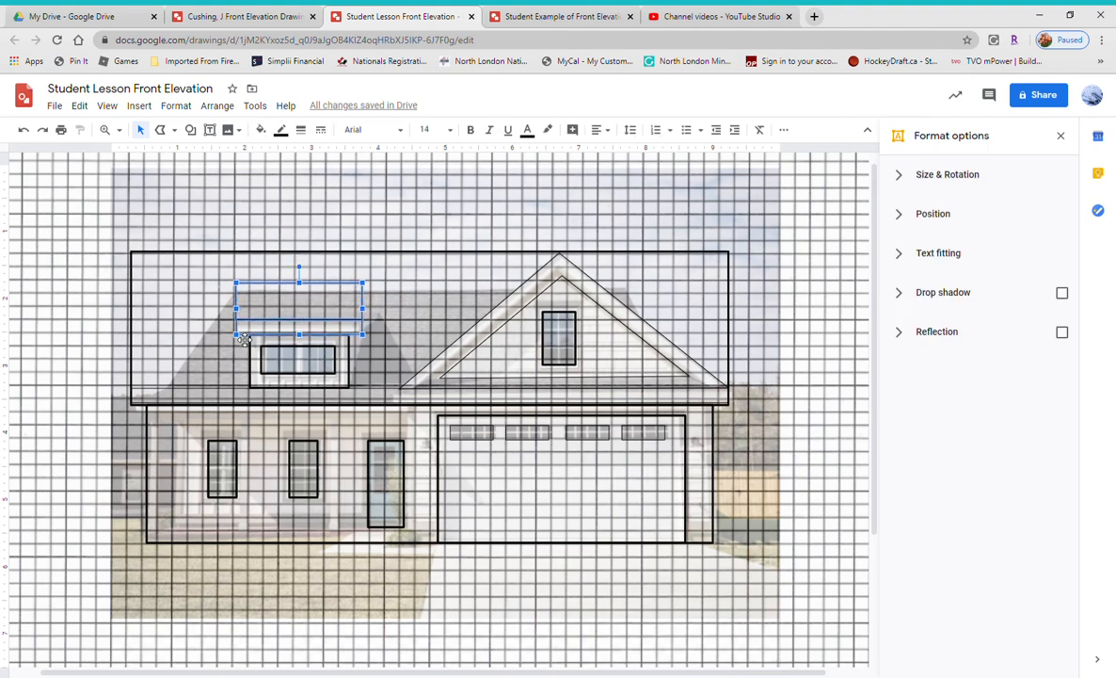
pyautogui.keyDown('shift'); pyautogui.click(465, 341); pyautogui.keyUp('shift')
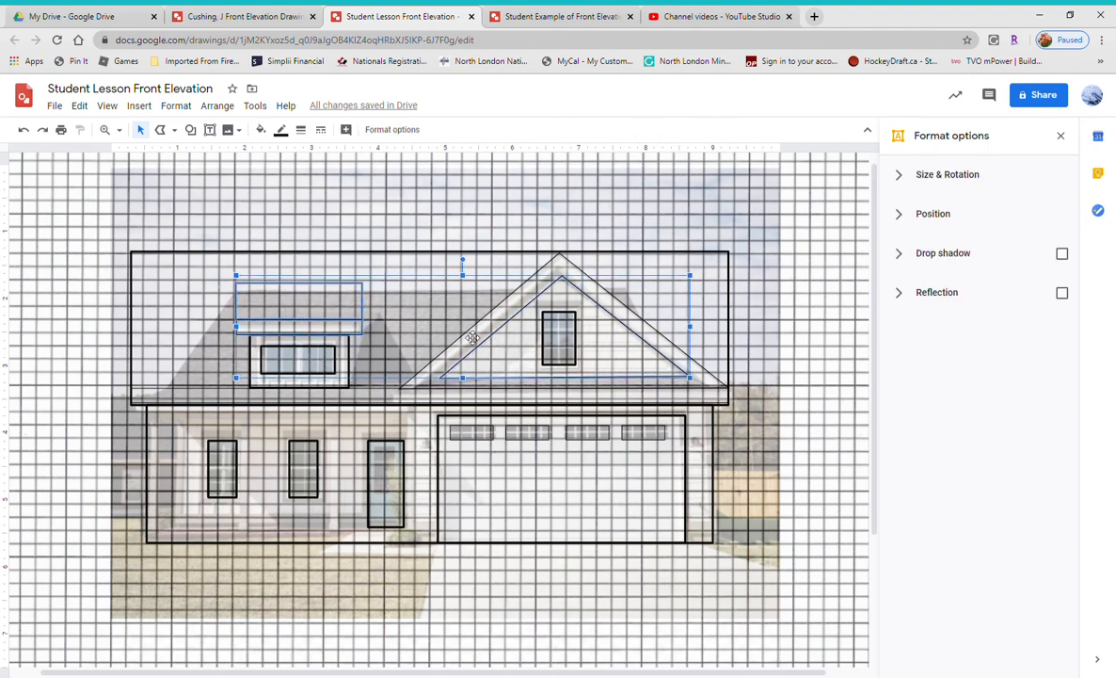
pyautogui.keyDown('shift'); pyautogui.click(462, 337); pyautogui.keyUp('shift')
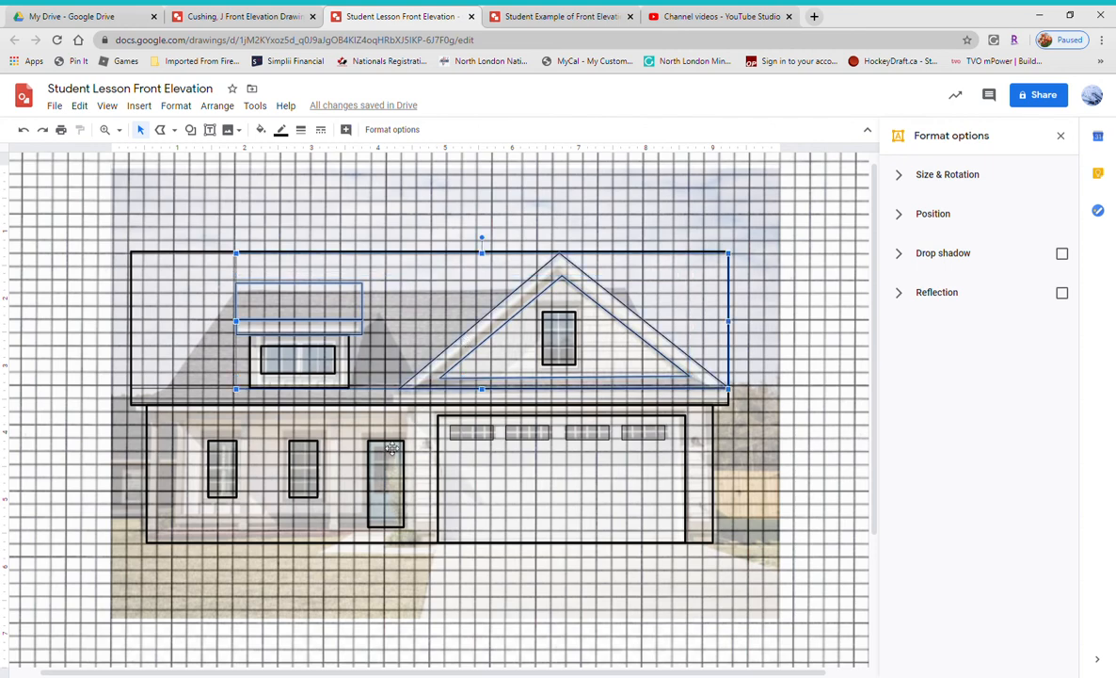
pyautogui.keyDown('shift'); pyautogui.click(550, 432); pyautogui.keyUp('shift')
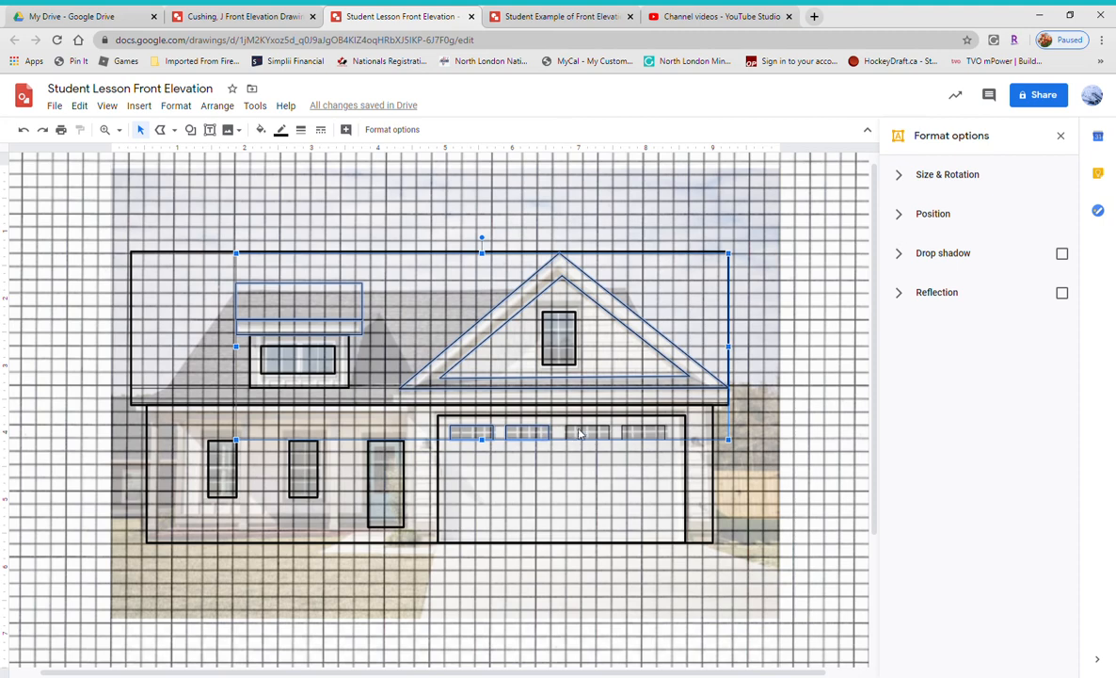
pyautogui.keyDown('shift'); pyautogui.click(578, 432); pyautogui.keyUp('shift')
pyautogui.click(299, 128)
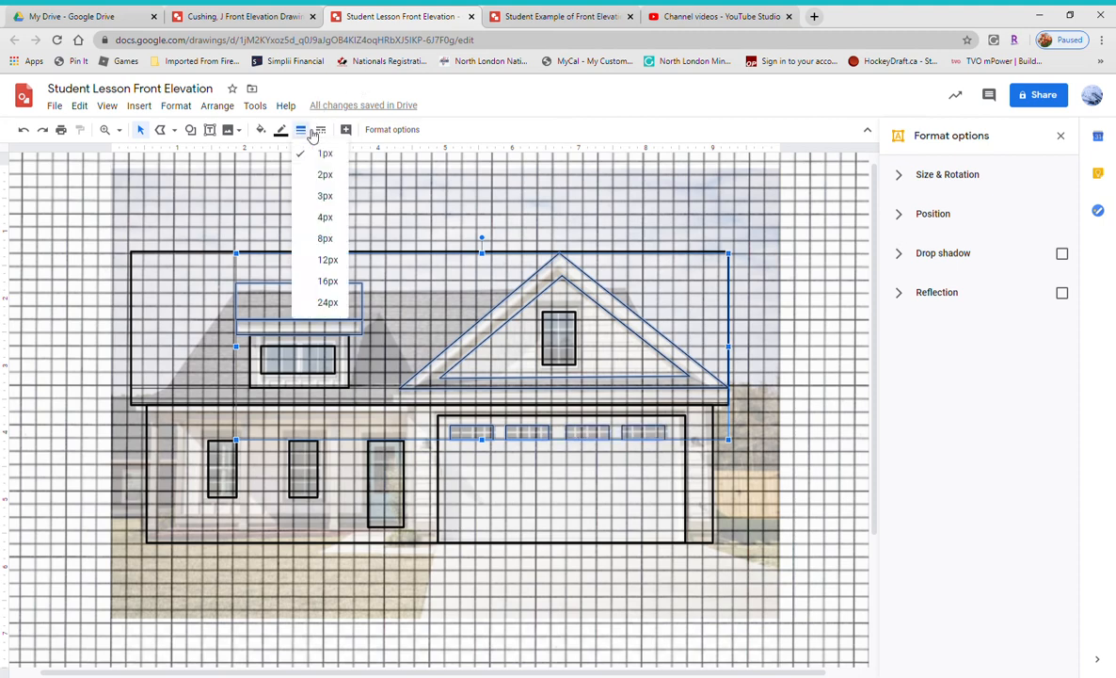
pyautogui.click(323, 197)
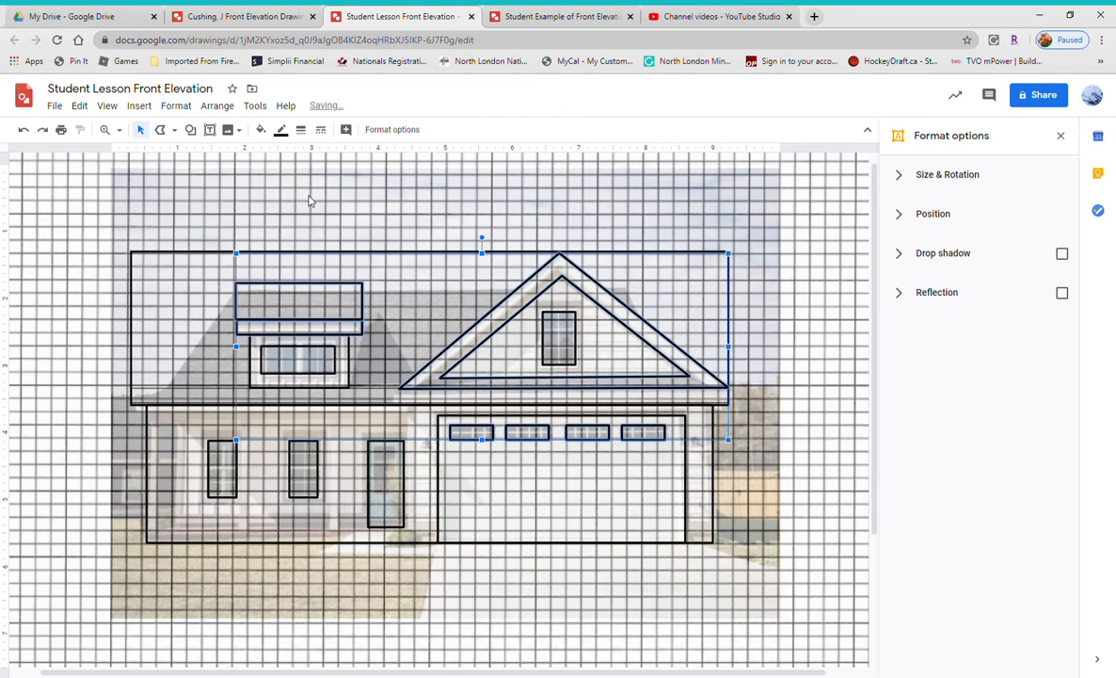
pyautogui.press('Escape')
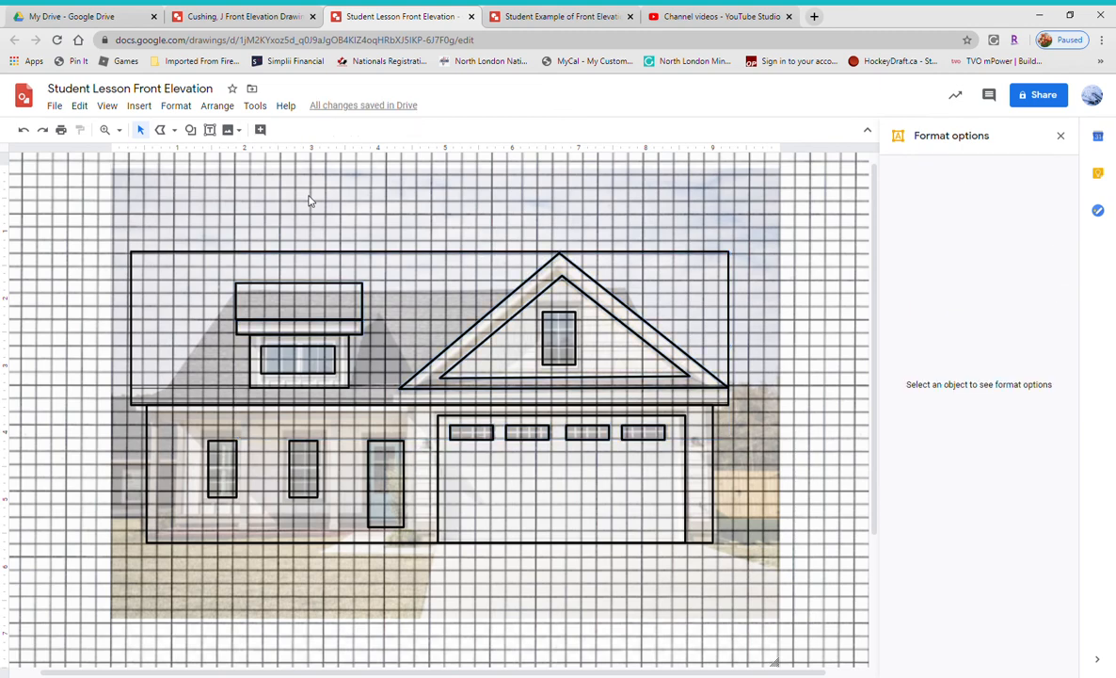
# Step: Set the long fascia strip's line weight to 3px and deselect it
pyautogui.click(169, 394)
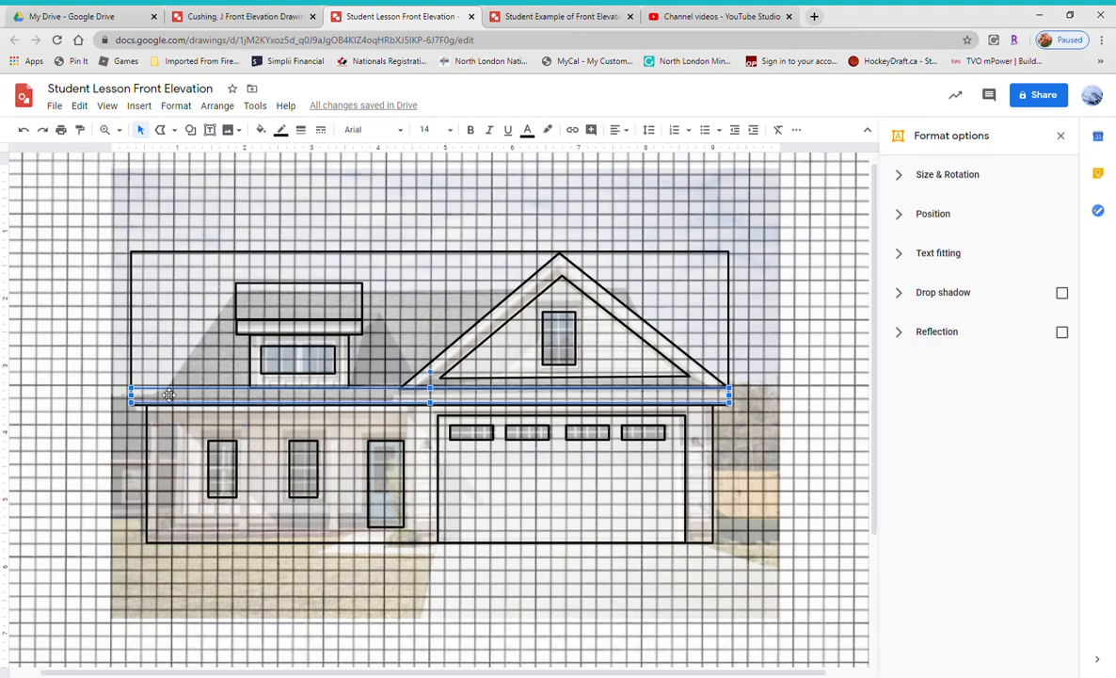
pyautogui.click(281, 130)
pyautogui.click(301, 130)
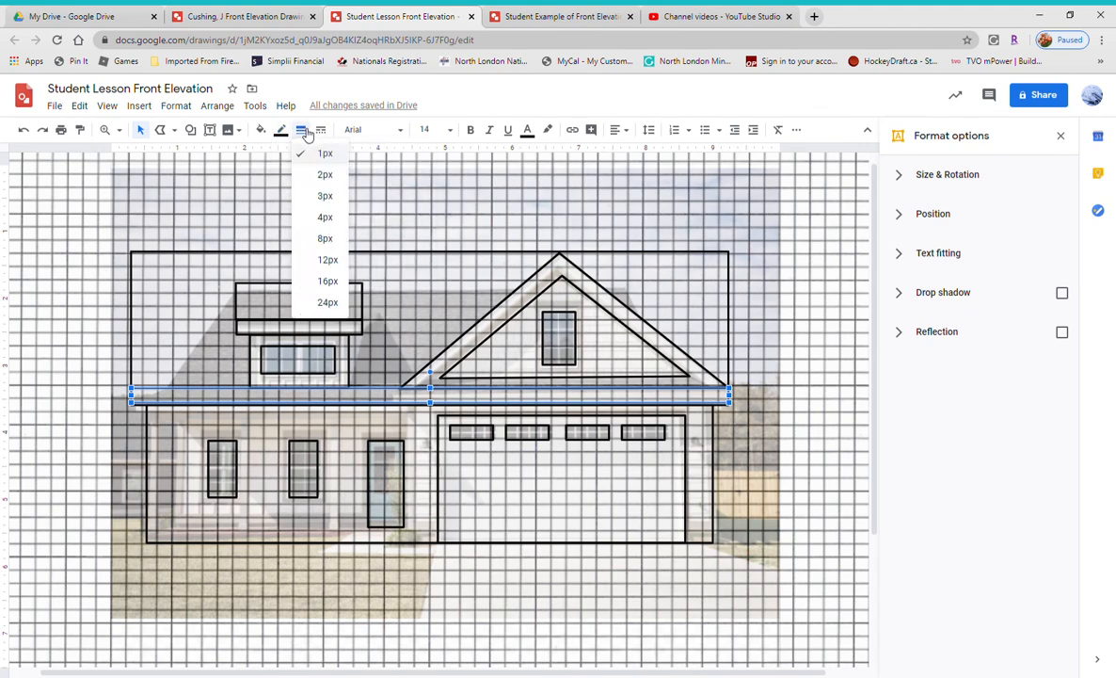
pyautogui.click(302, 202)
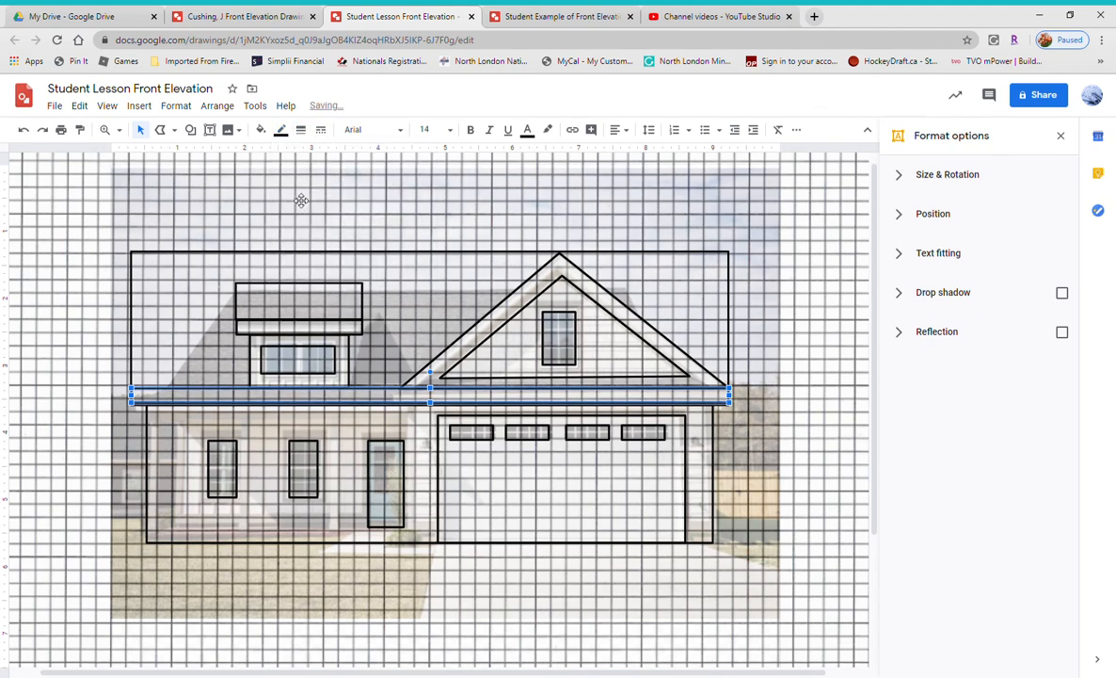
pyautogui.press('Escape')
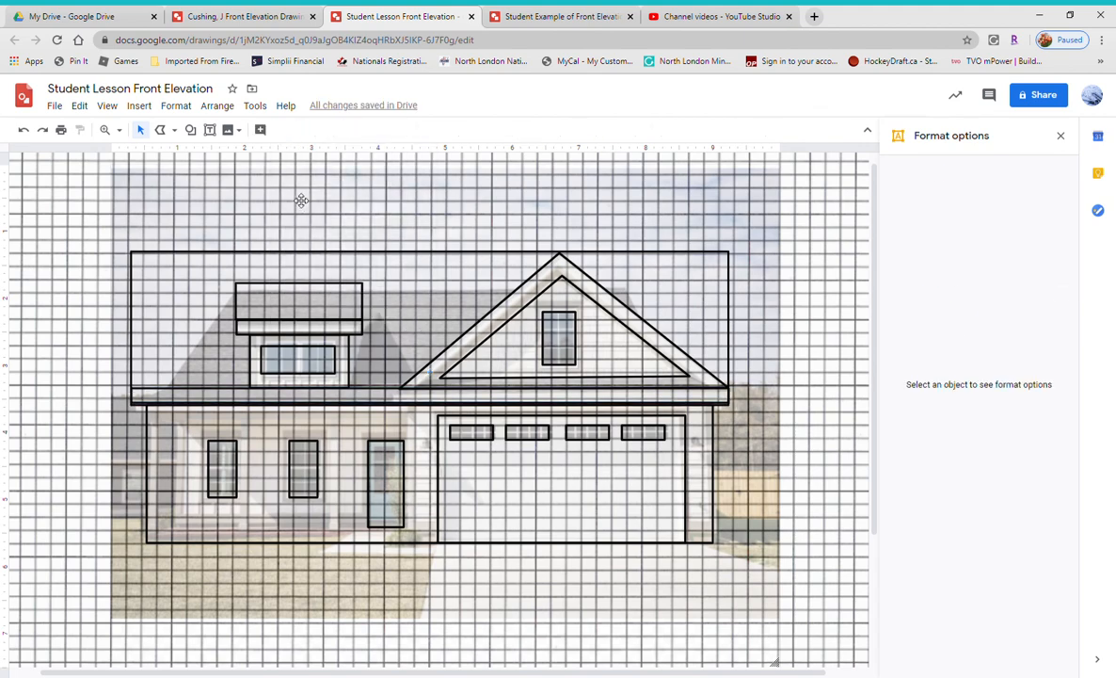
# Step: Vary the grid image's transparency to both extremes to compare the outlines with grid and photo, and return it to about midway
pyautogui.click(758, 199)
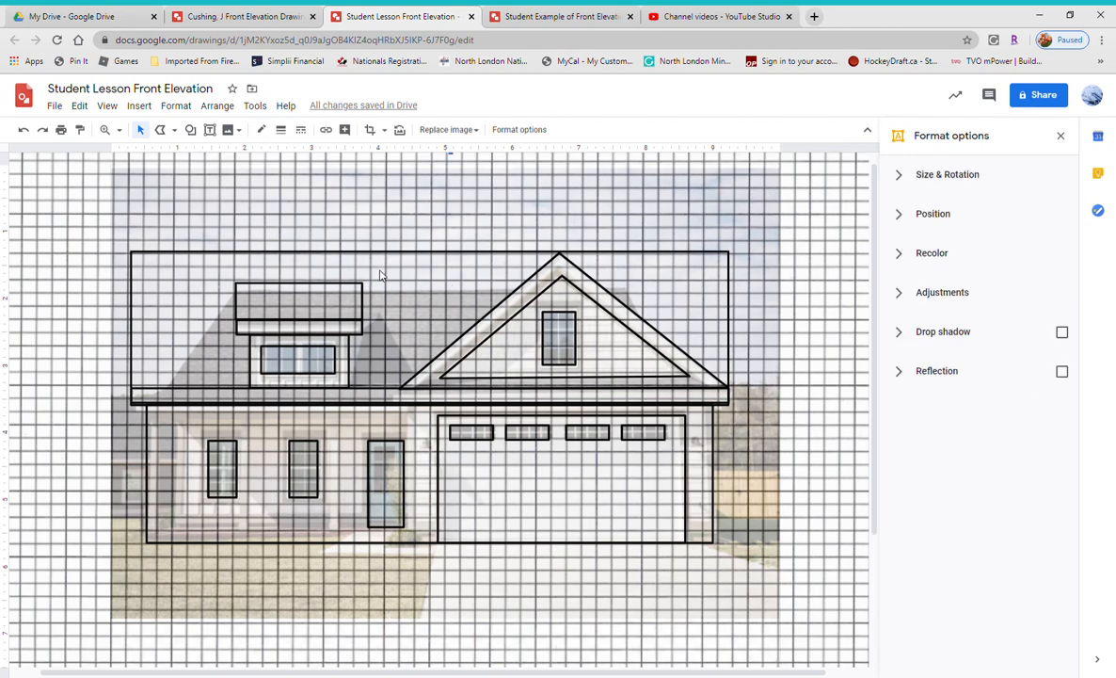
pyautogui.scroll(-2, 354, 374)
pyautogui.scroll(2, 354, 374)
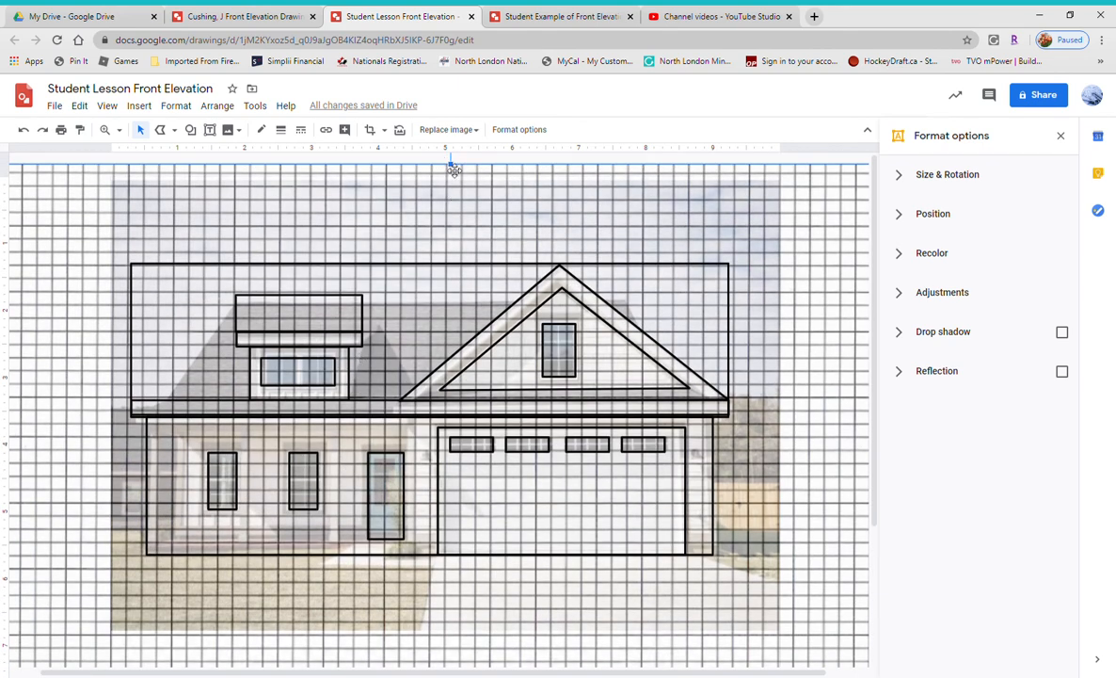
pyautogui.click(955, 295)
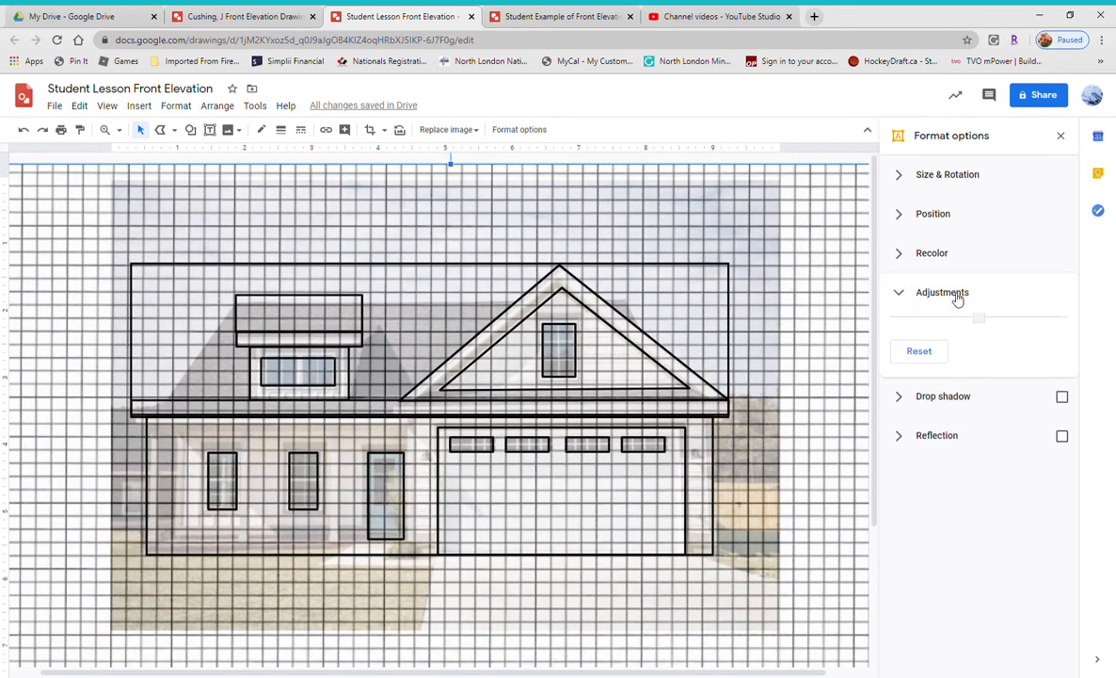
pyautogui.moveTo(964, 344); pyautogui.dragTo(873, 349)
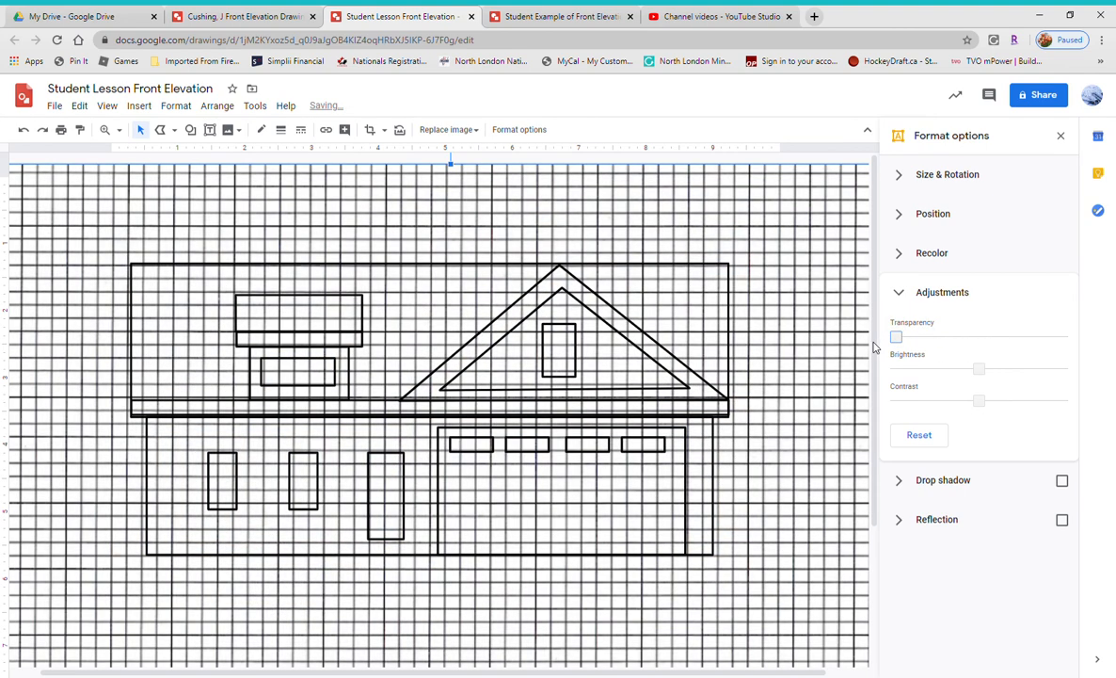
pyautogui.moveTo(895, 337); pyautogui.dragTo(1091, 350)
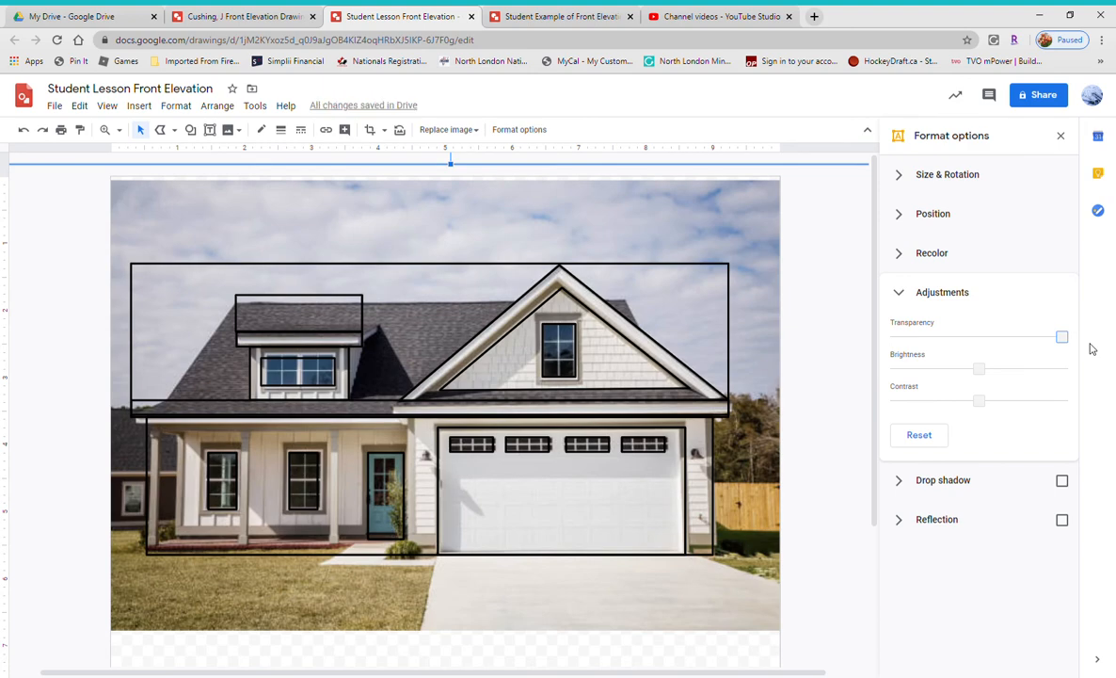
pyautogui.moveTo(1062, 337); pyautogui.dragTo(973, 337)
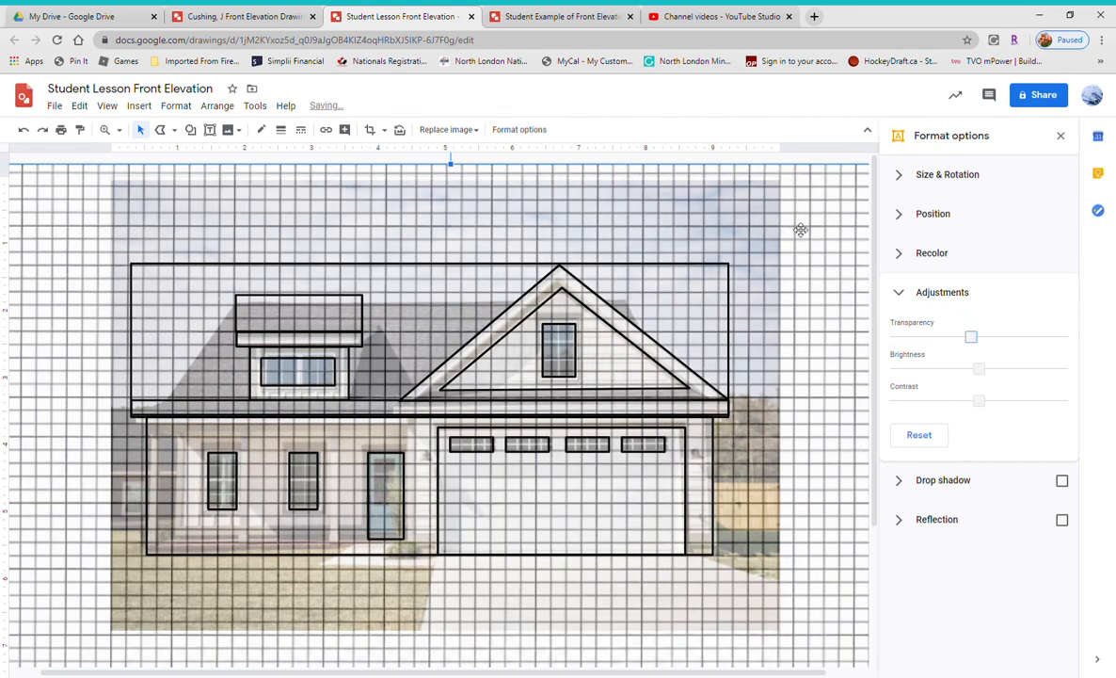
# Step: Delete the grid image and the house photo from behind the traced outlines
pyautogui.press('Delete')
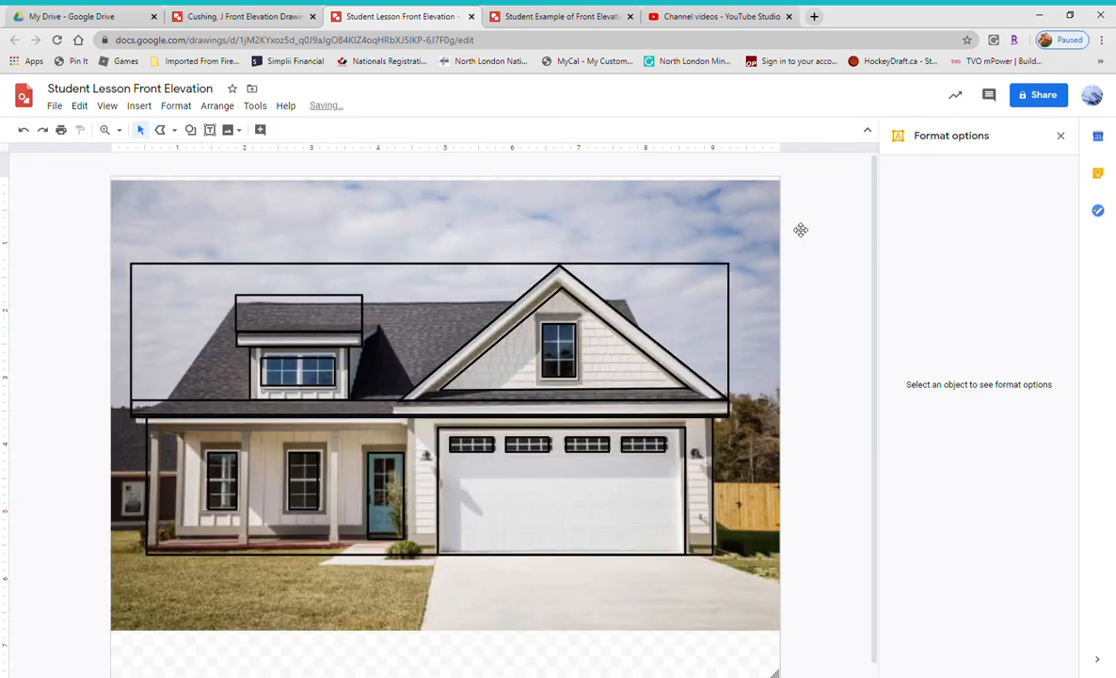
pyautogui.click(745, 226)
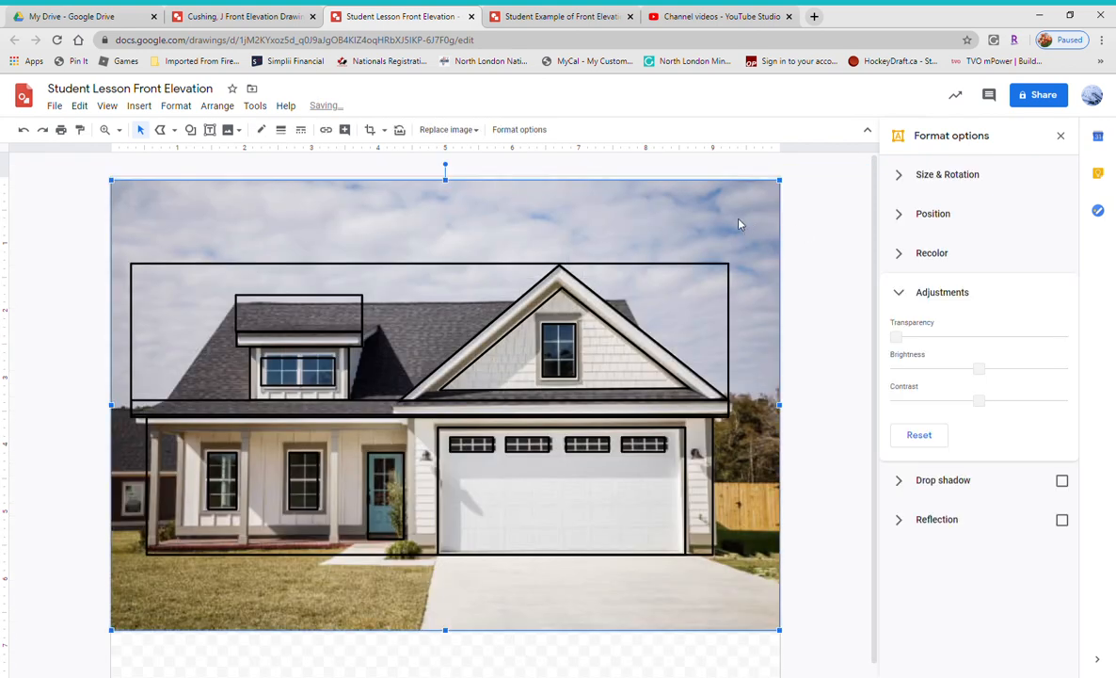
pyautogui.press('Delete')
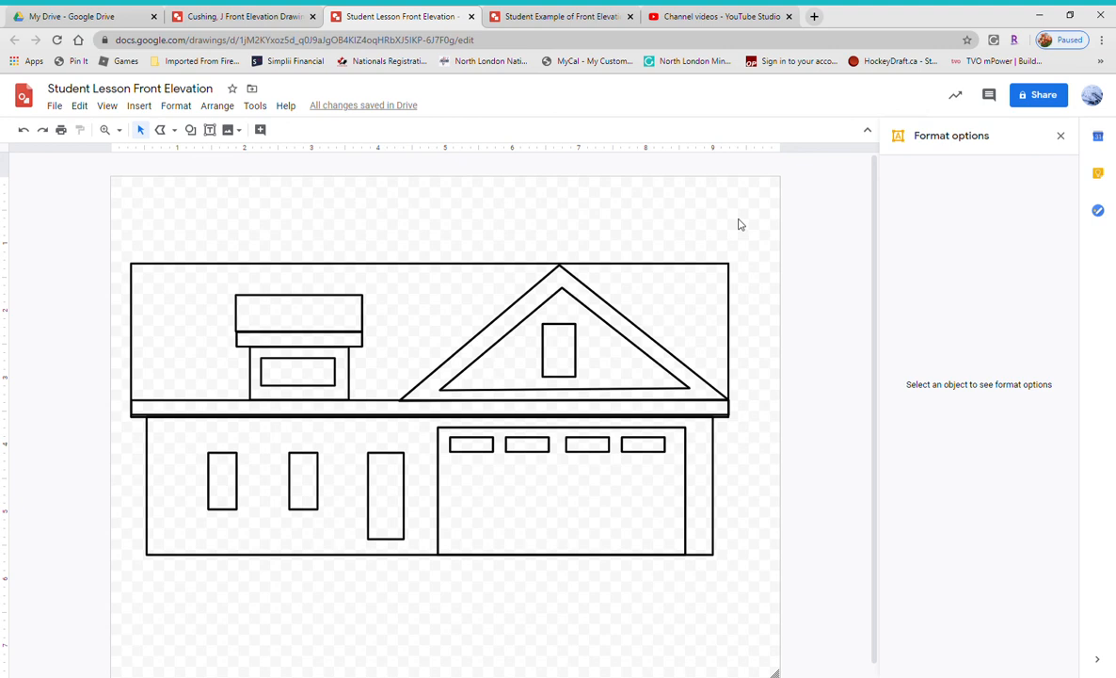
# Step: Undo the deletions of the house photo and the grid image
pyautogui.hotkey('ctrl', 'z')
pyautogui.hotkey('ctrl', 'z')
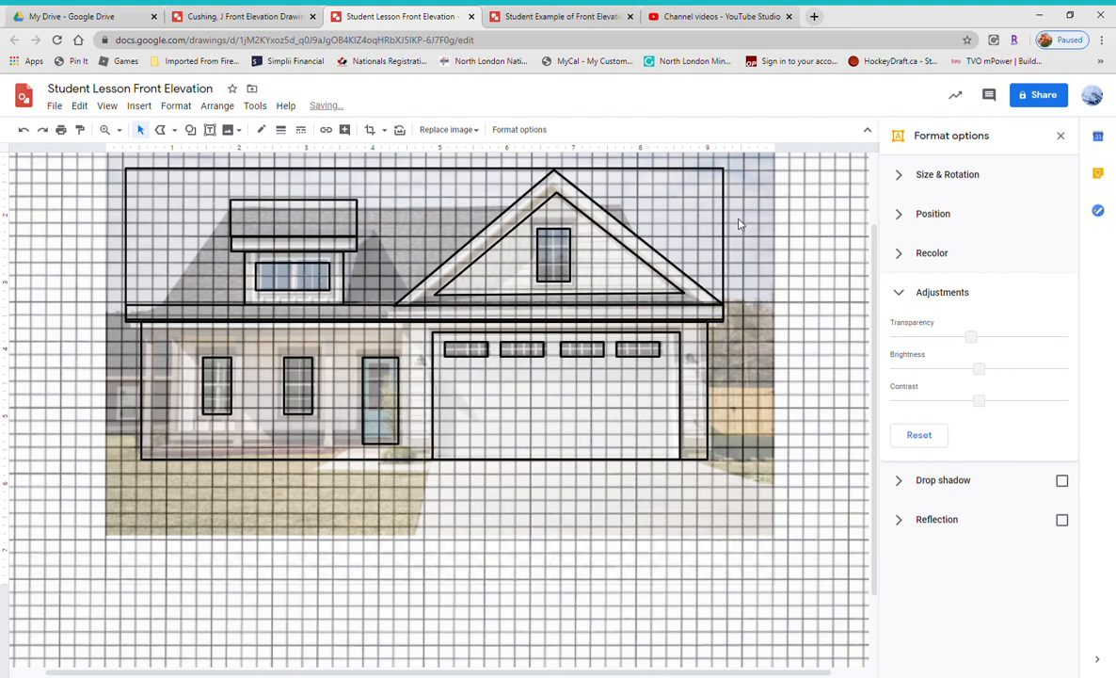
pyautogui.scroll(2, 769, 300)
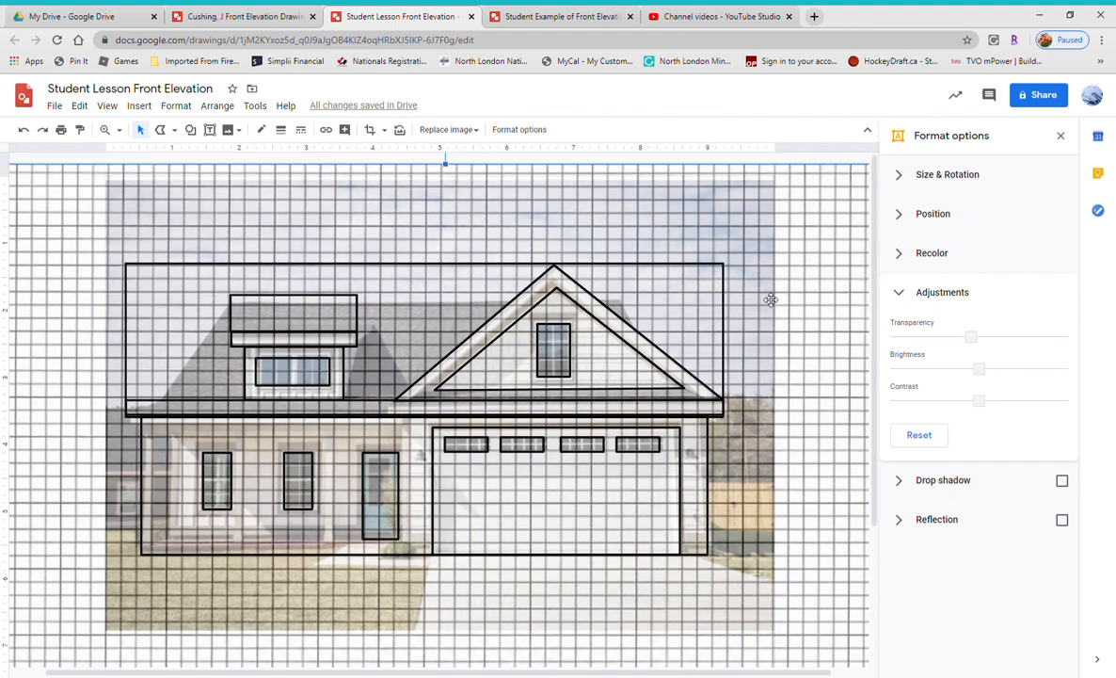